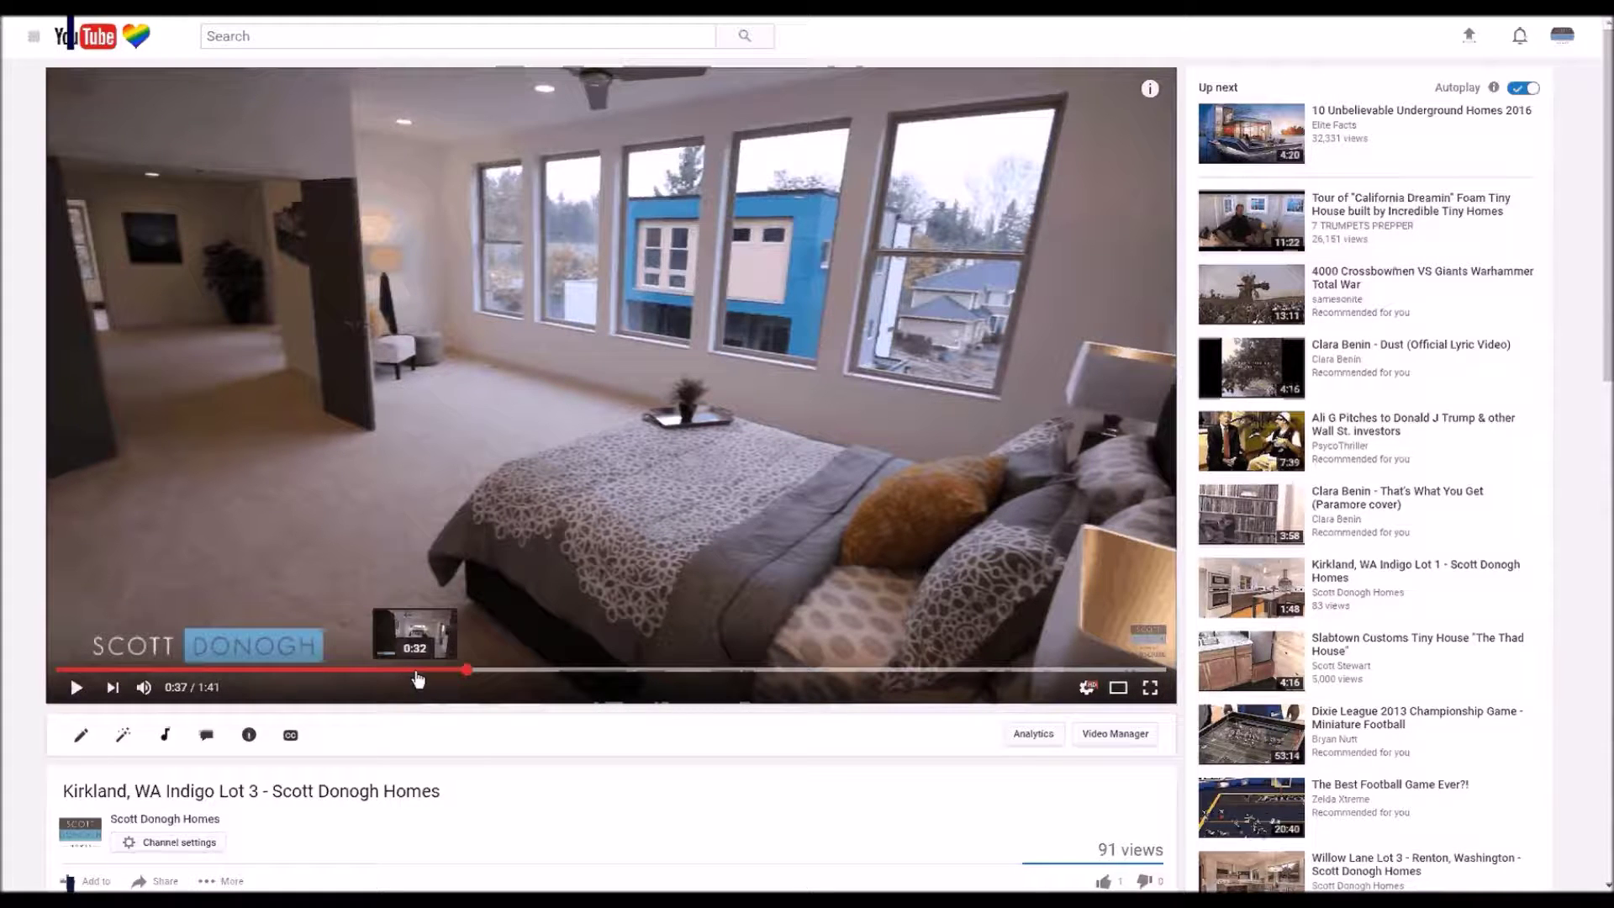
- Open the annotations editor for the Kirkland, WA Indigo Lot 3 video
click(206, 737)
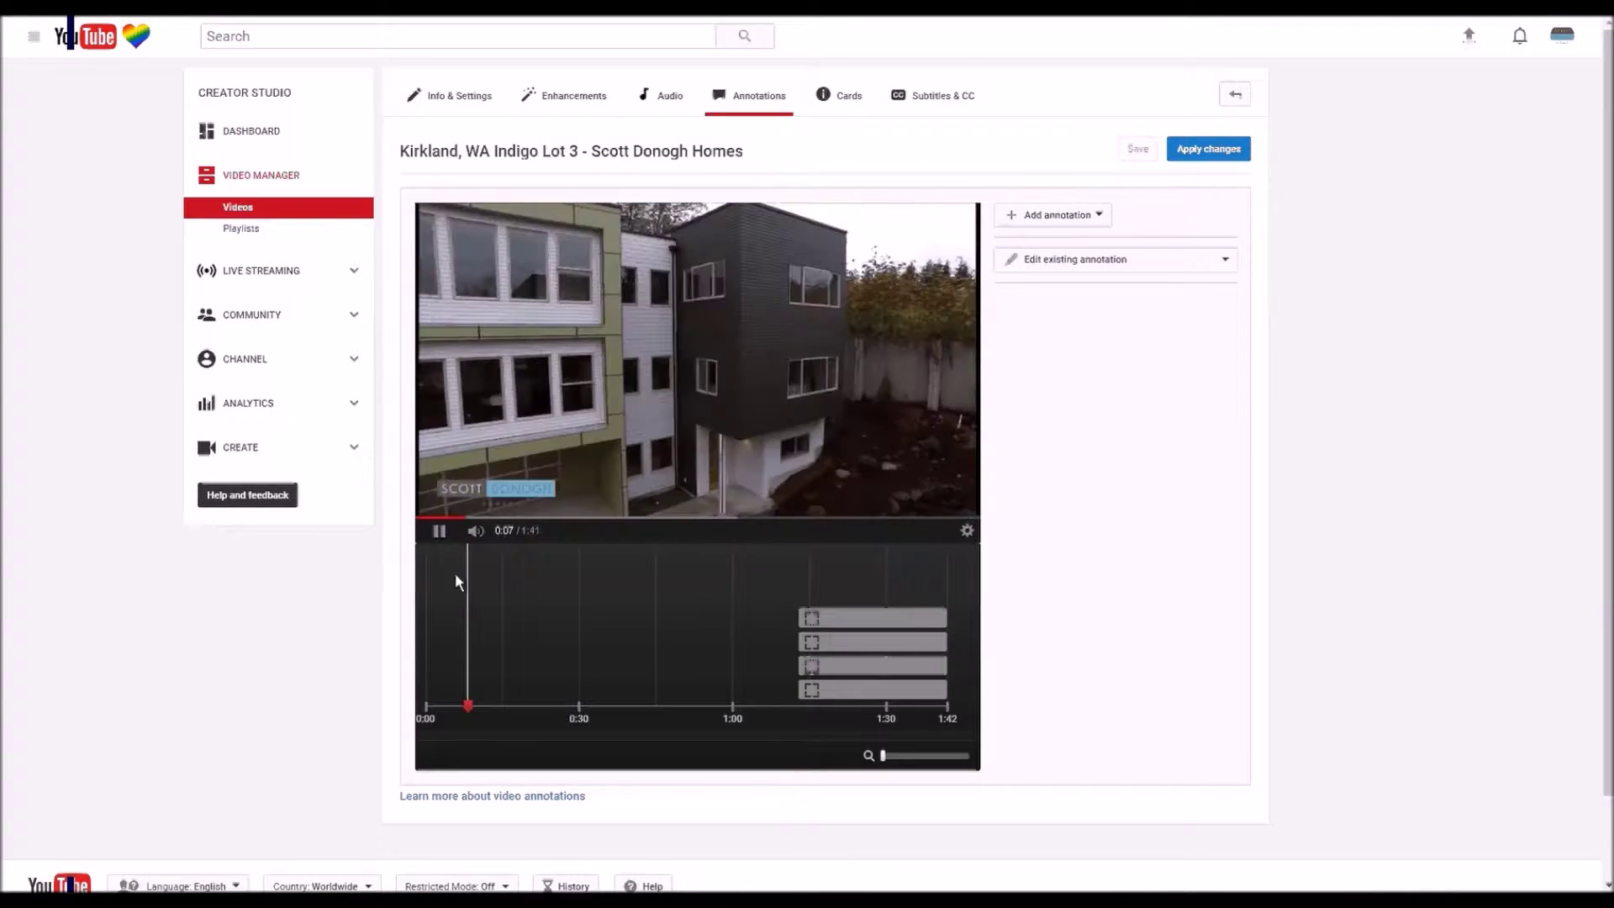
- Pause the video at the 1:13 outro and select the spotlight over the Kirkland photo
click(439, 531)
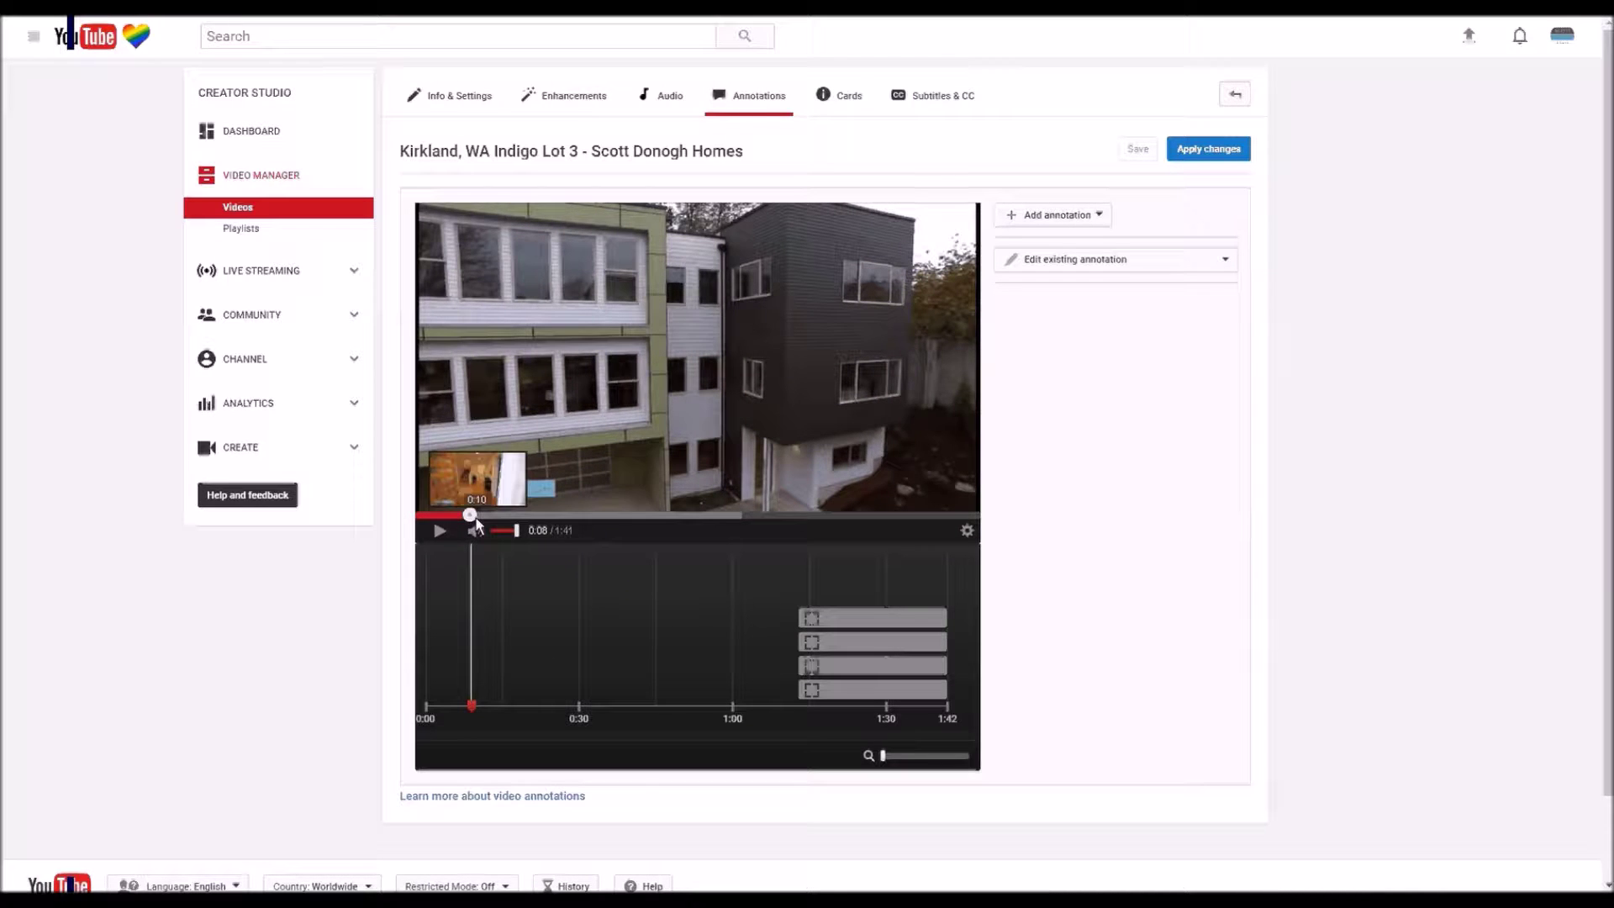
drag(471, 546, 820, 548)
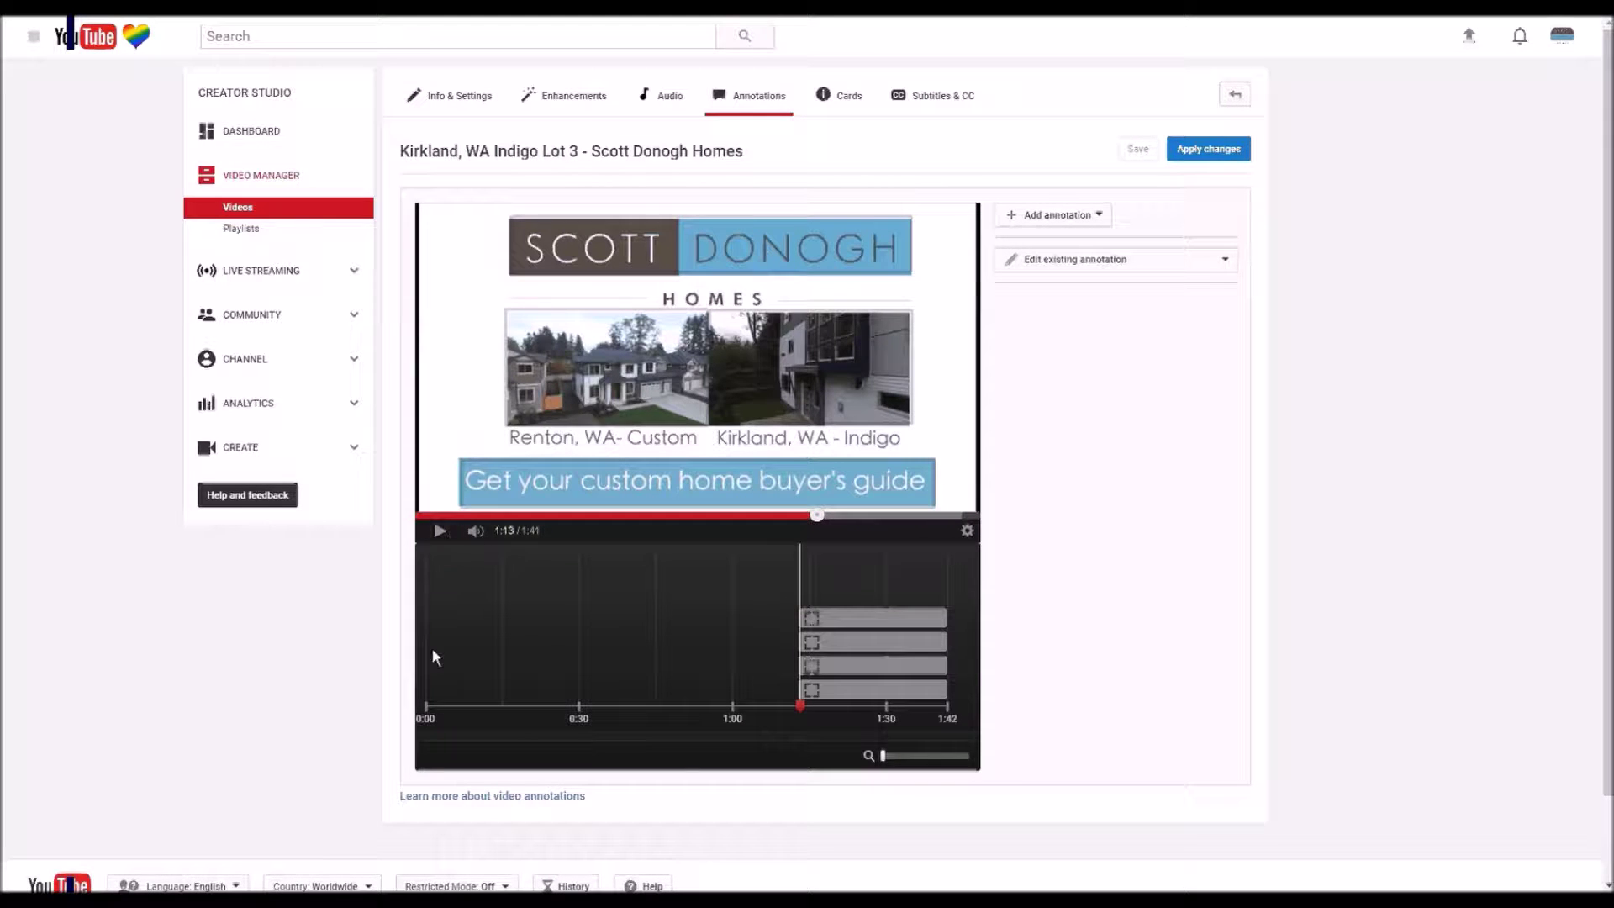
click(790, 352)
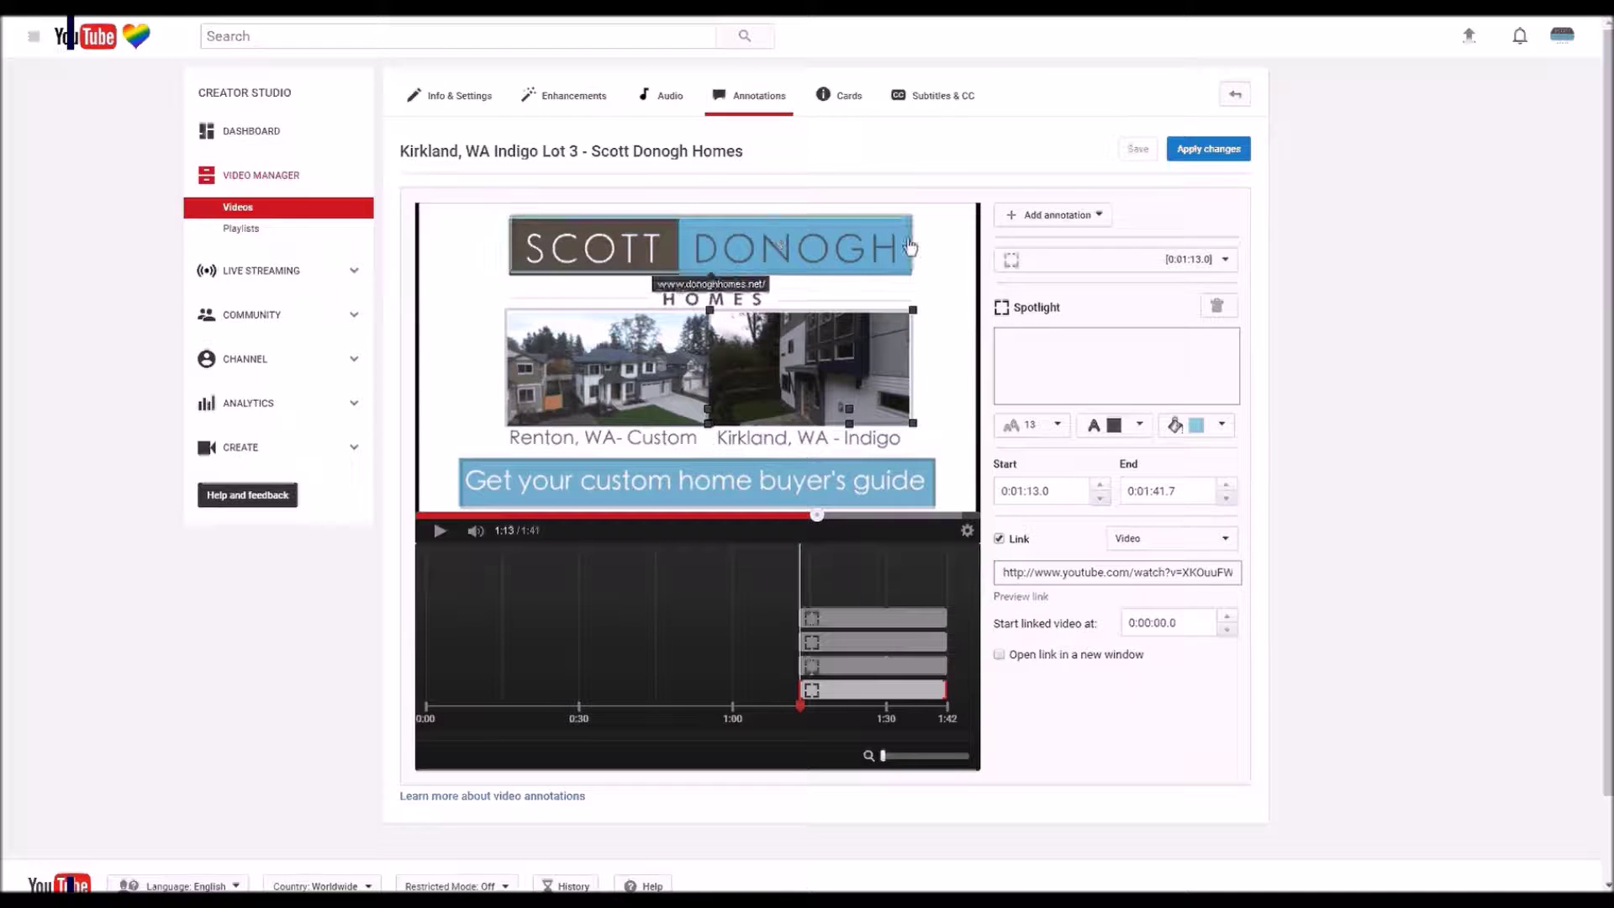
- Select the buyer's guide banner spotlight among the annotations and check its website link
click(805, 495)
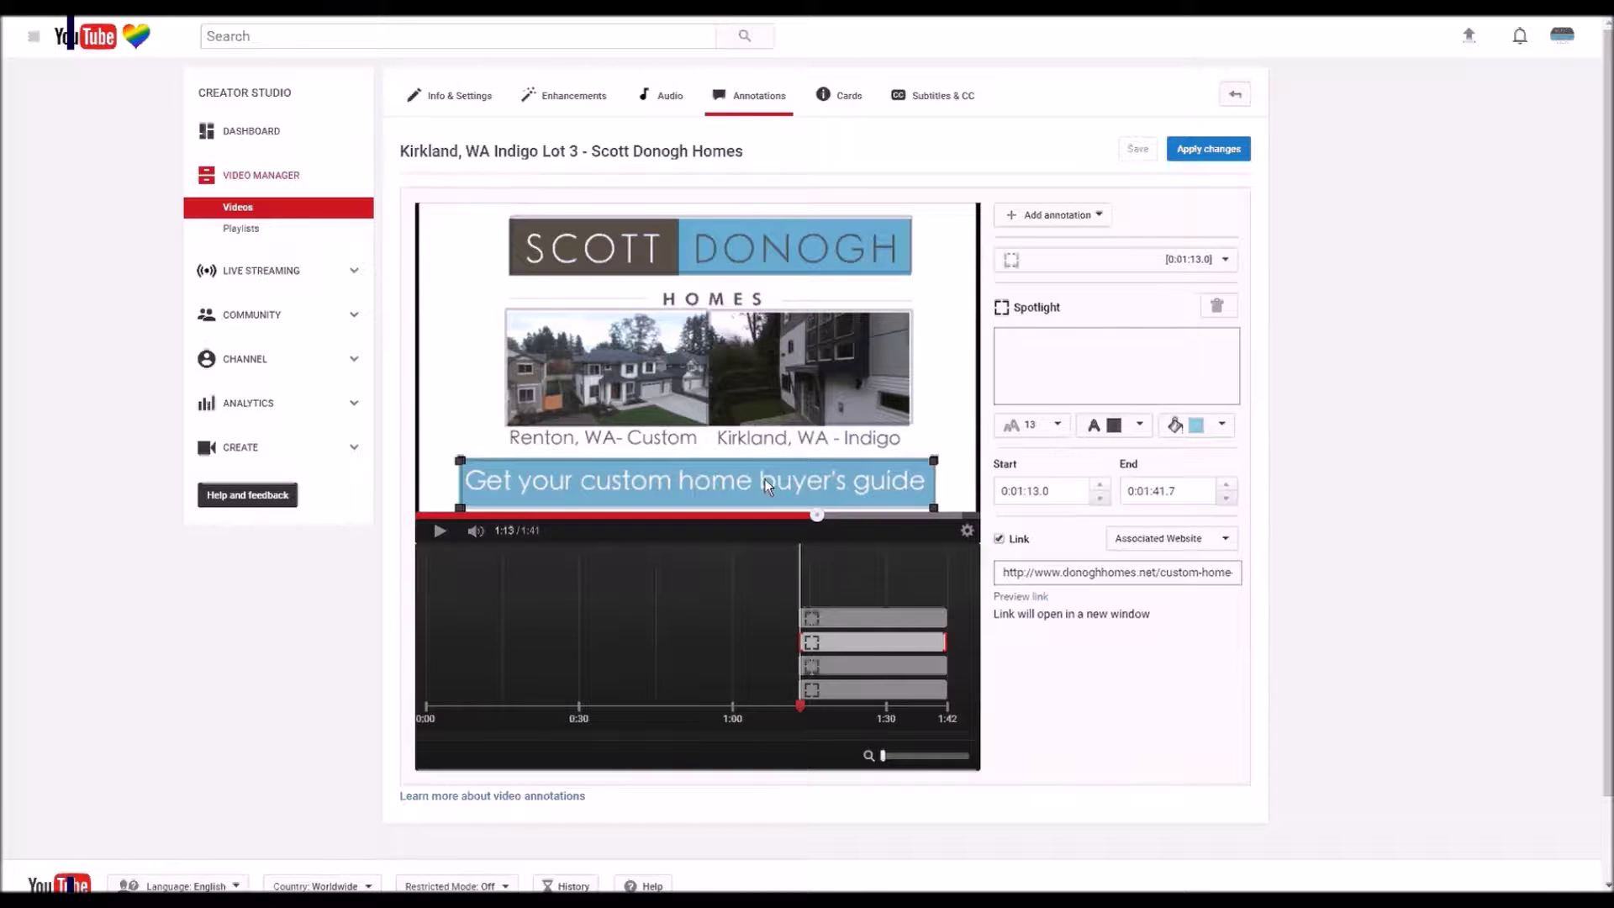
click(766, 407)
click(765, 407)
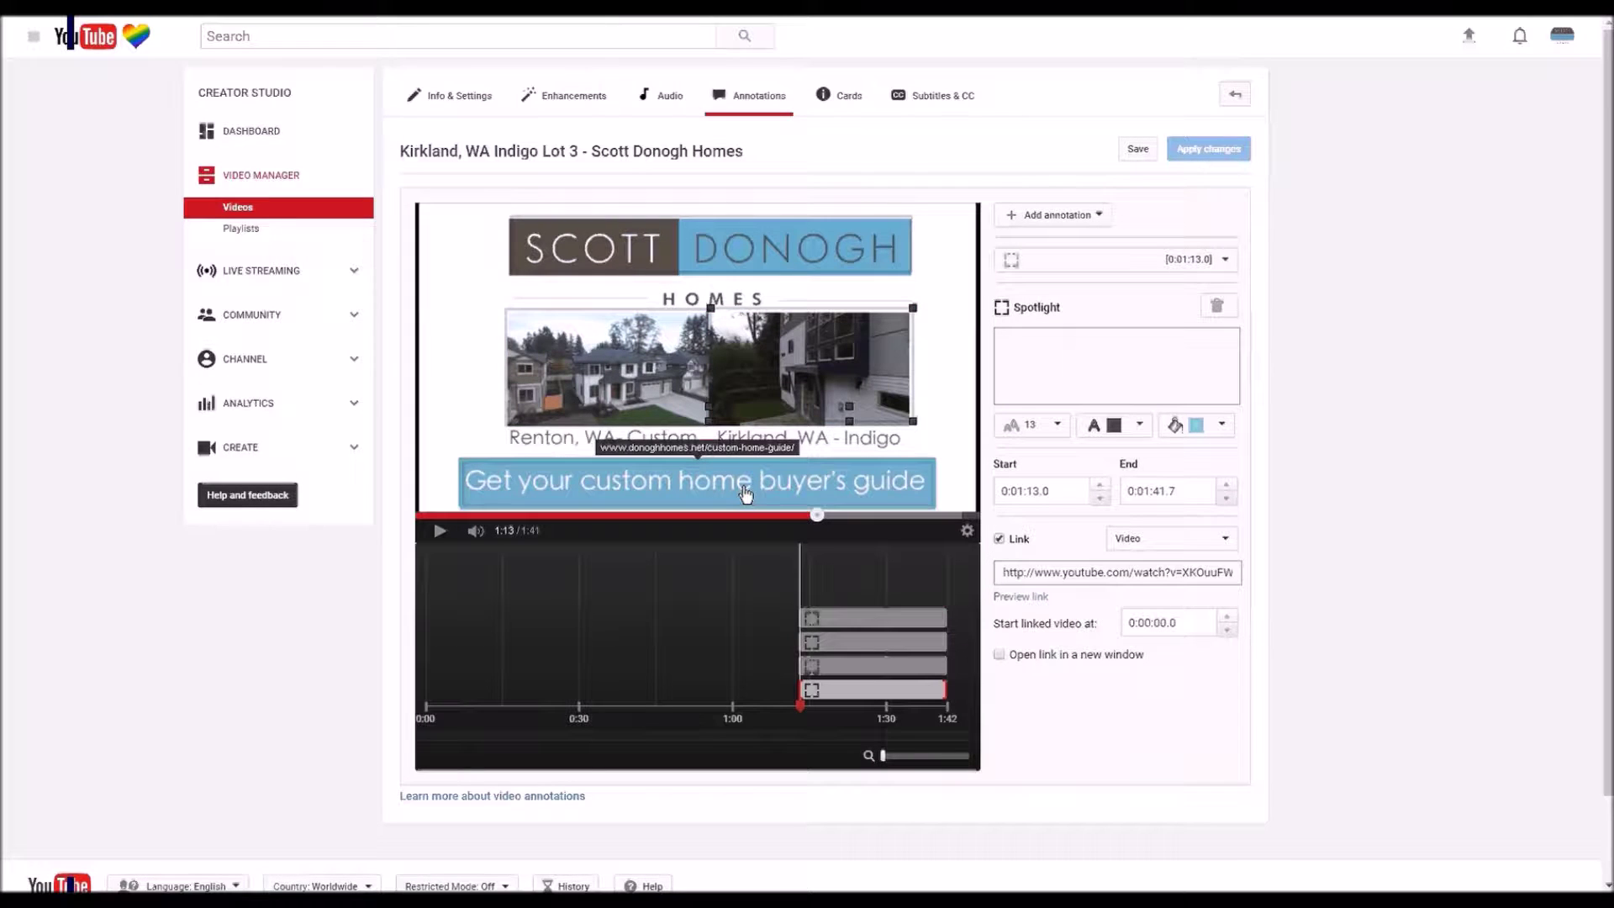
click(748, 503)
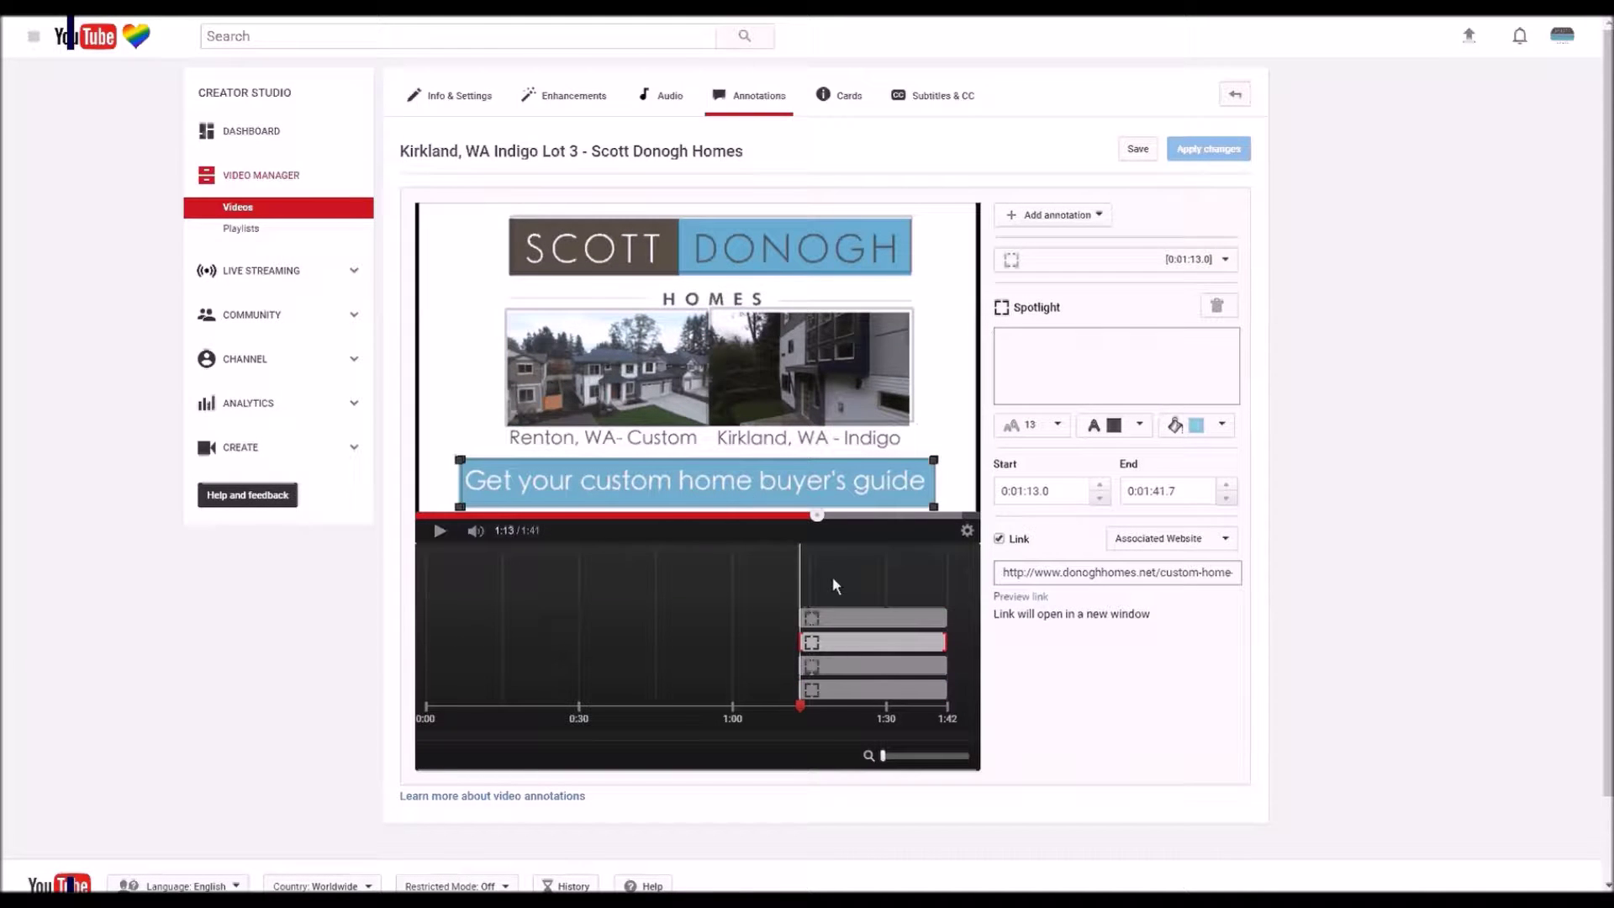
click(872, 617)
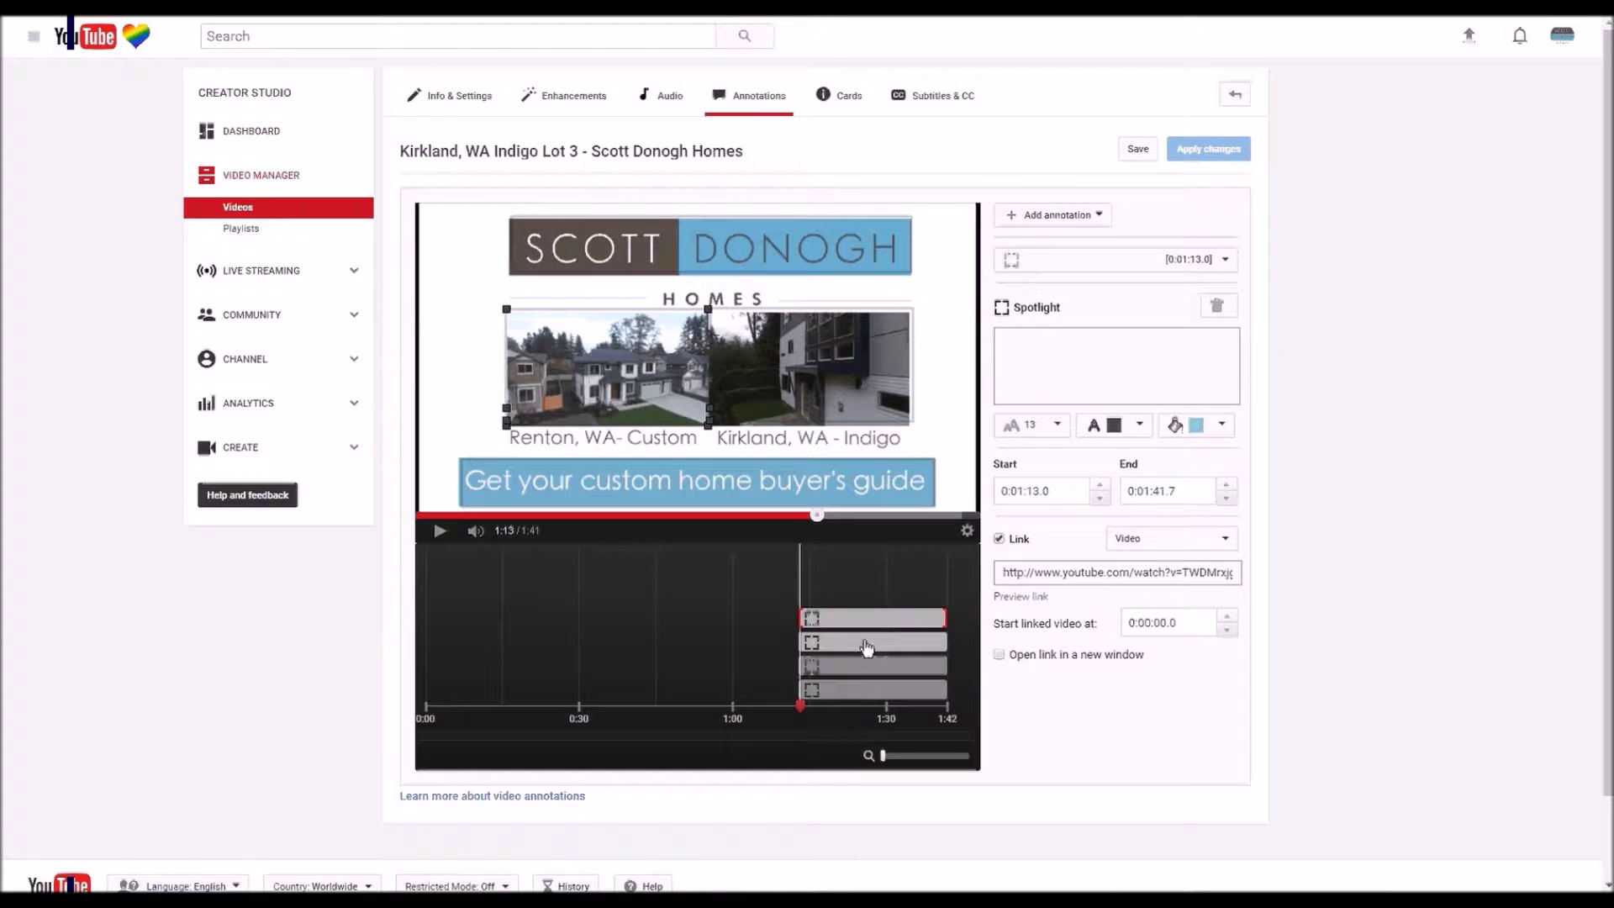
click(867, 646)
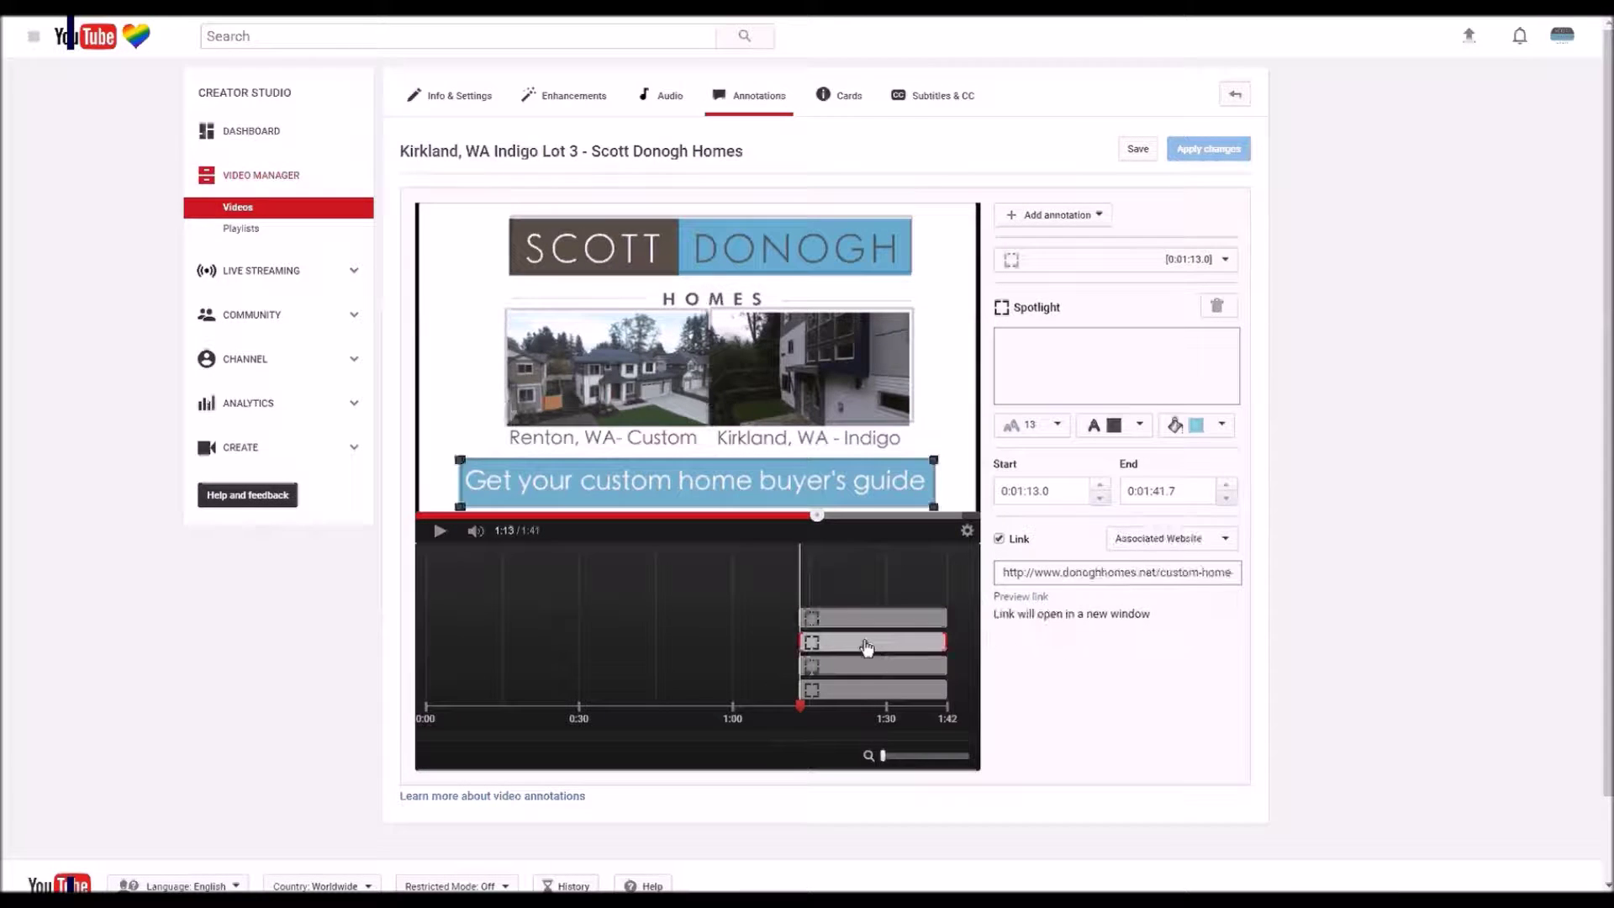
triple_click(1127, 572)
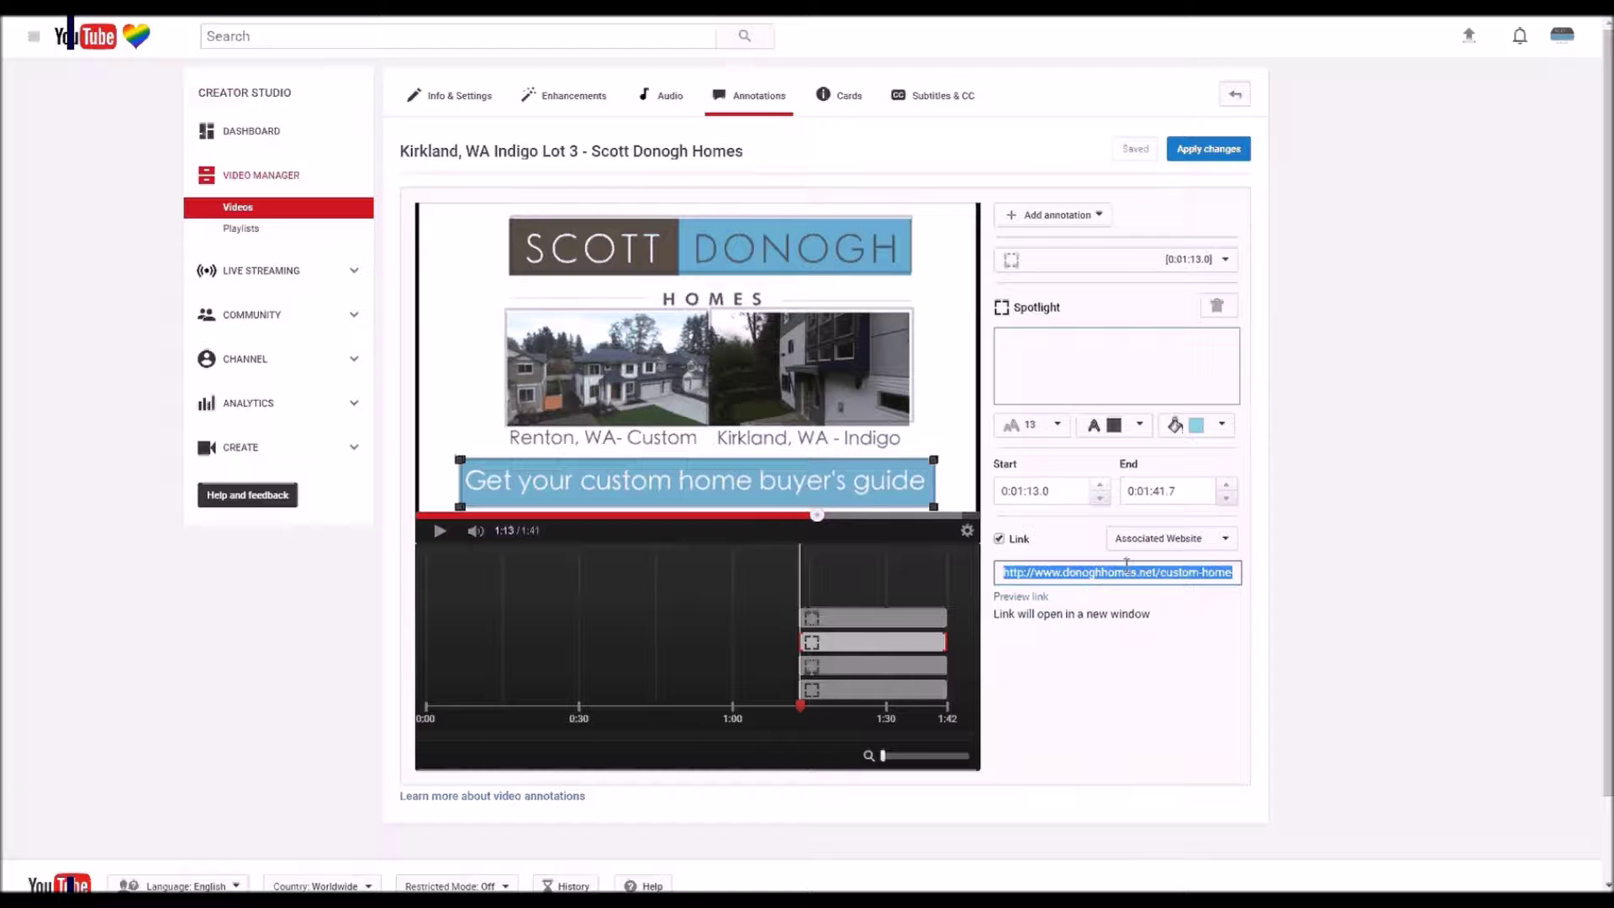
- Delete the buyer's guide banner spotlight
click(1220, 308)
click(1219, 308)
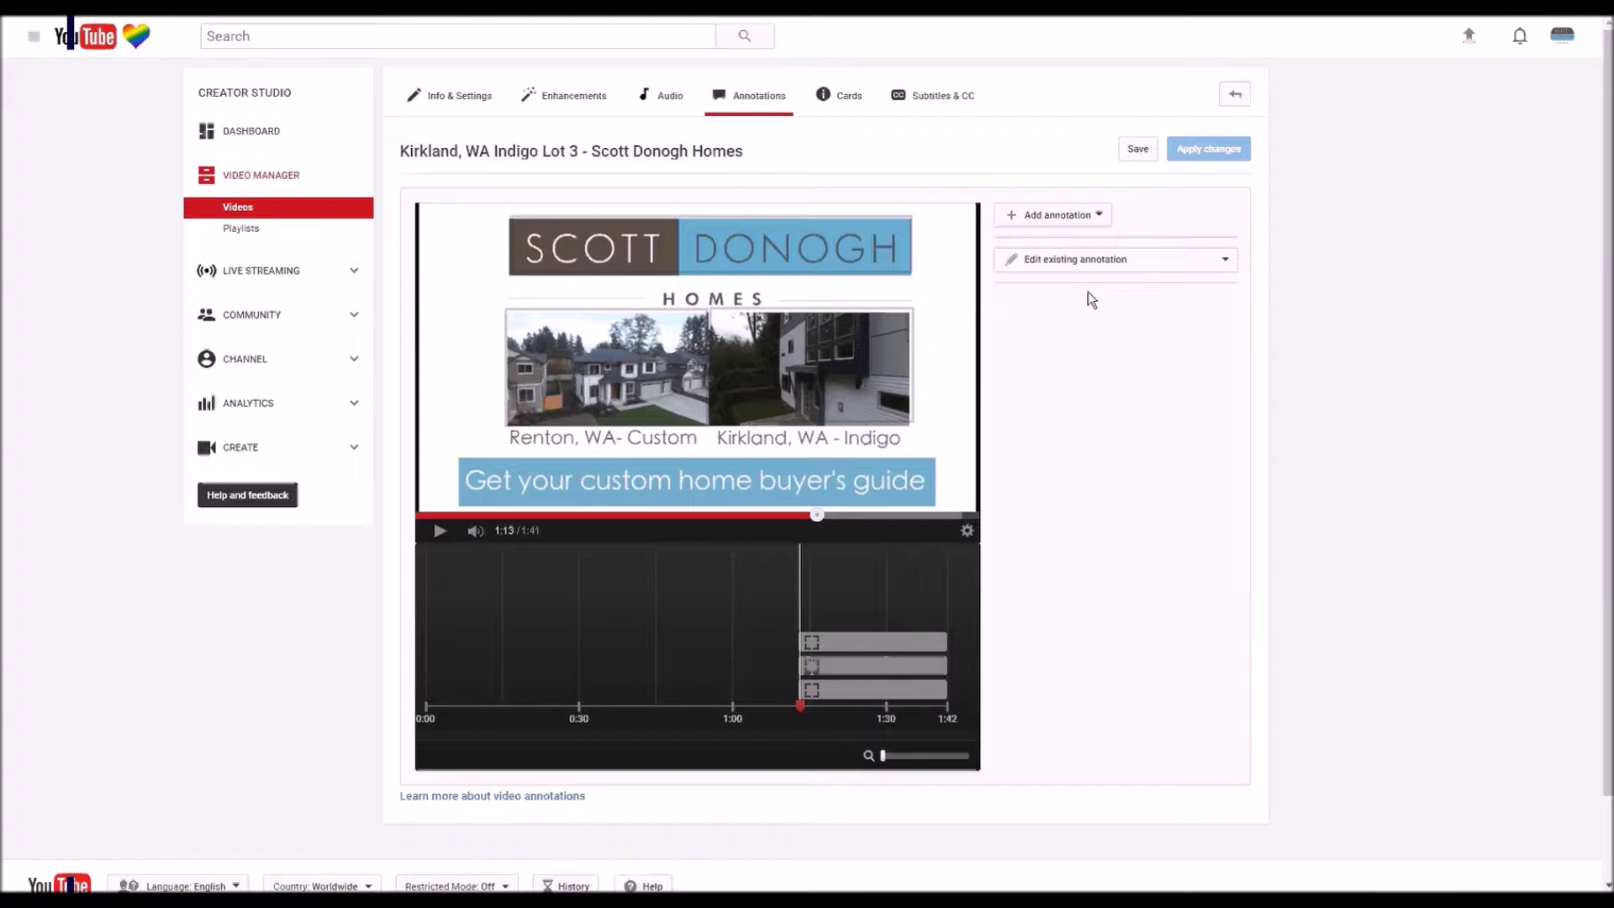
click(1061, 217)
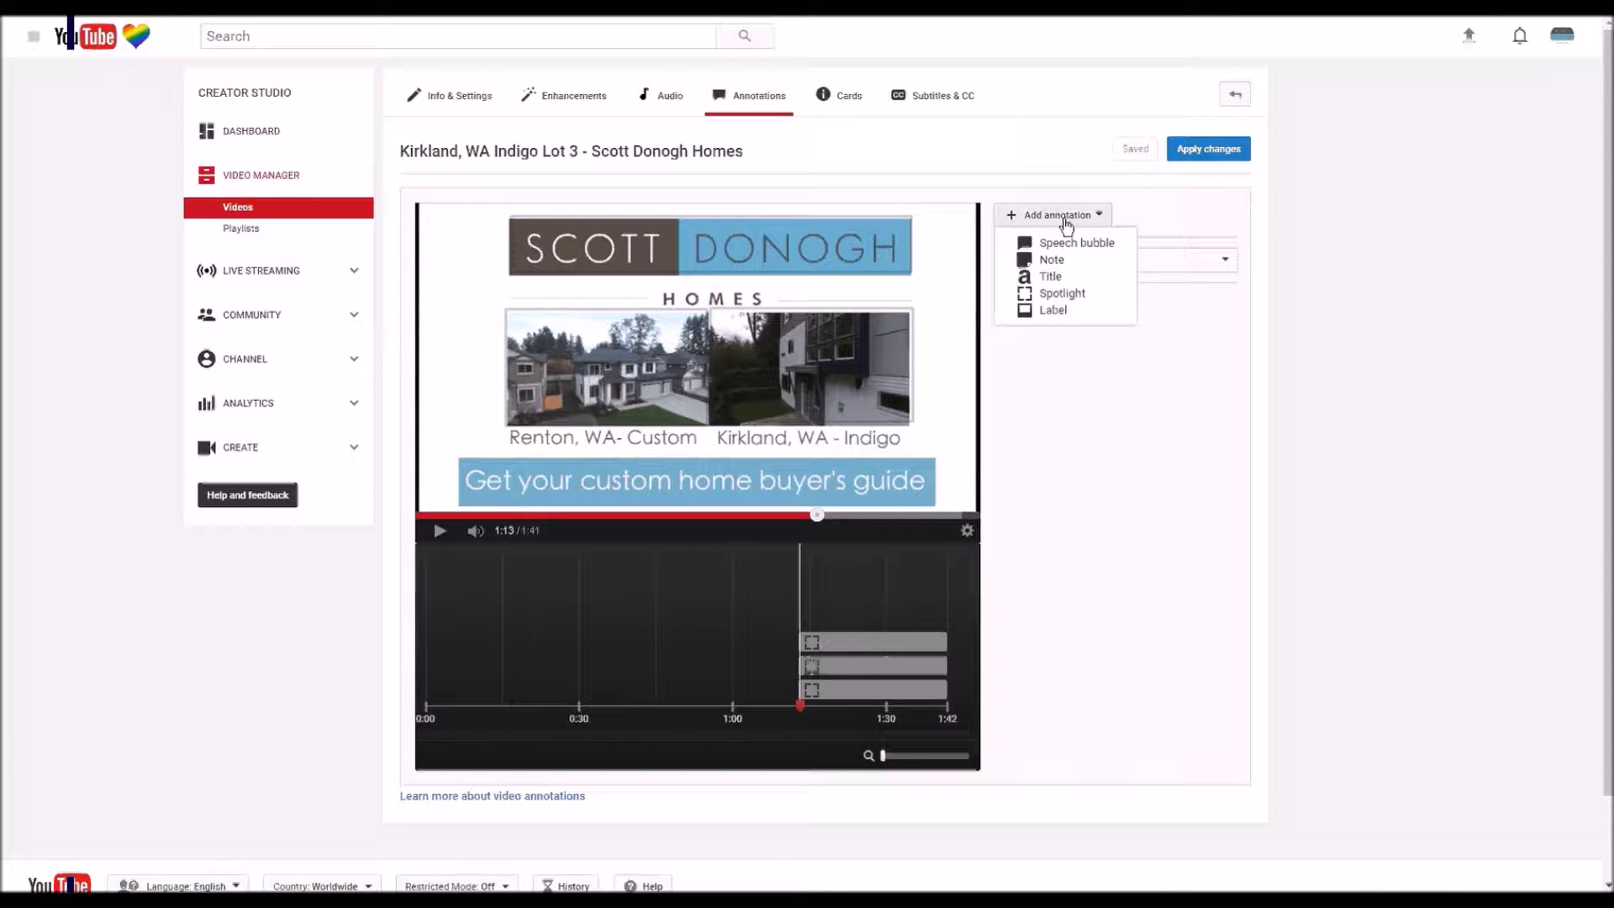
- Add a new spotlight annotation, removing an accidentally added note
click(1045, 264)
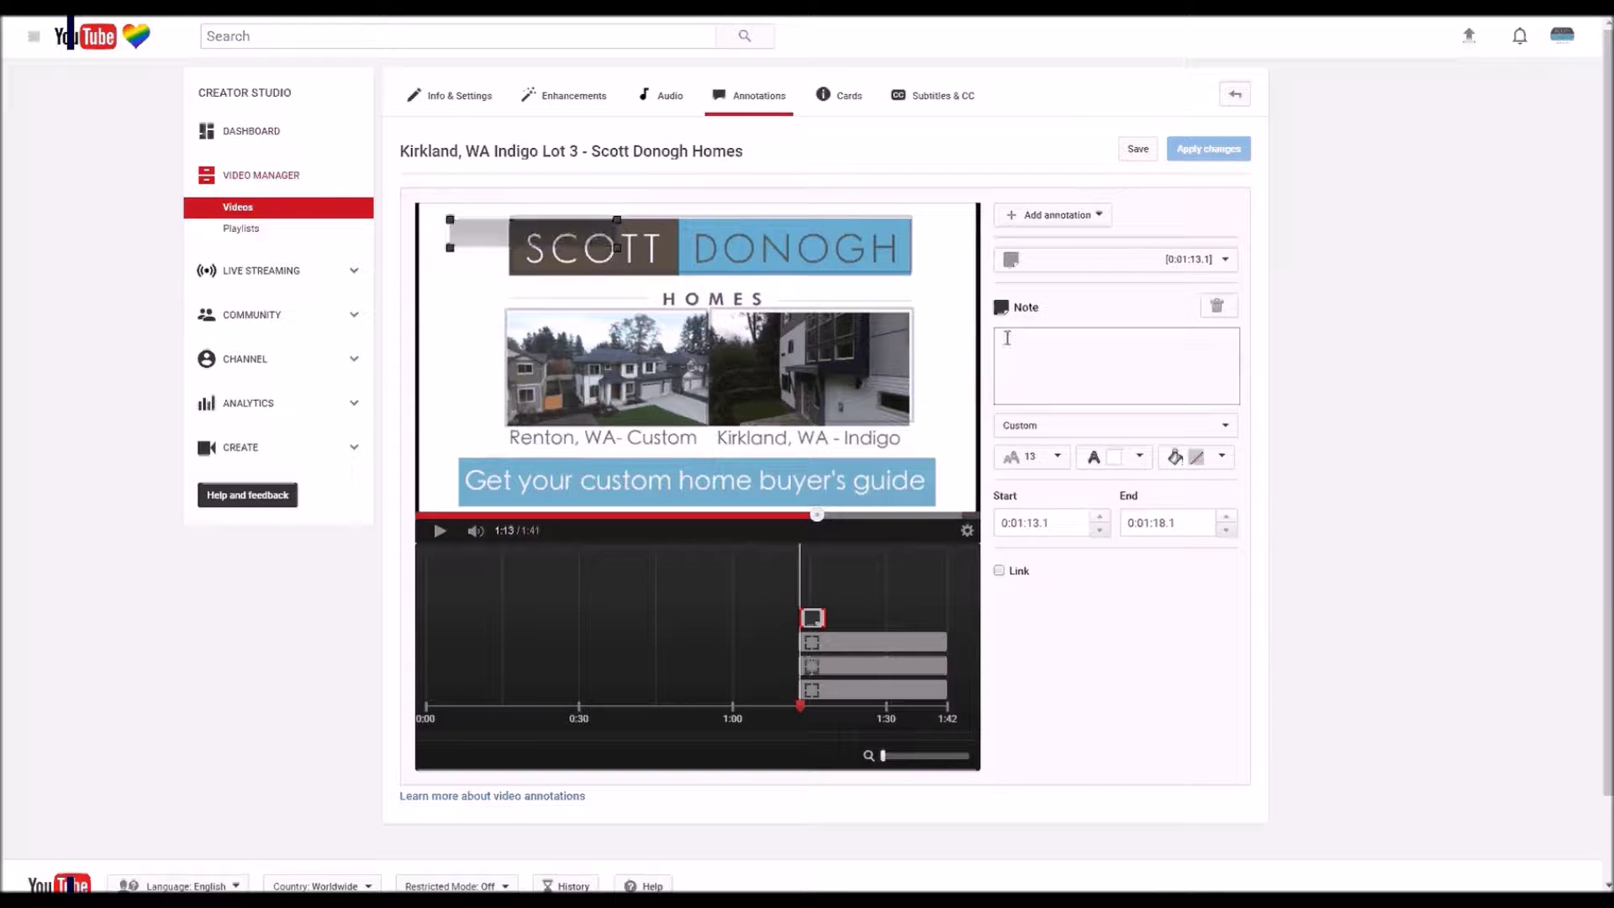
click(1218, 306)
click(1092, 220)
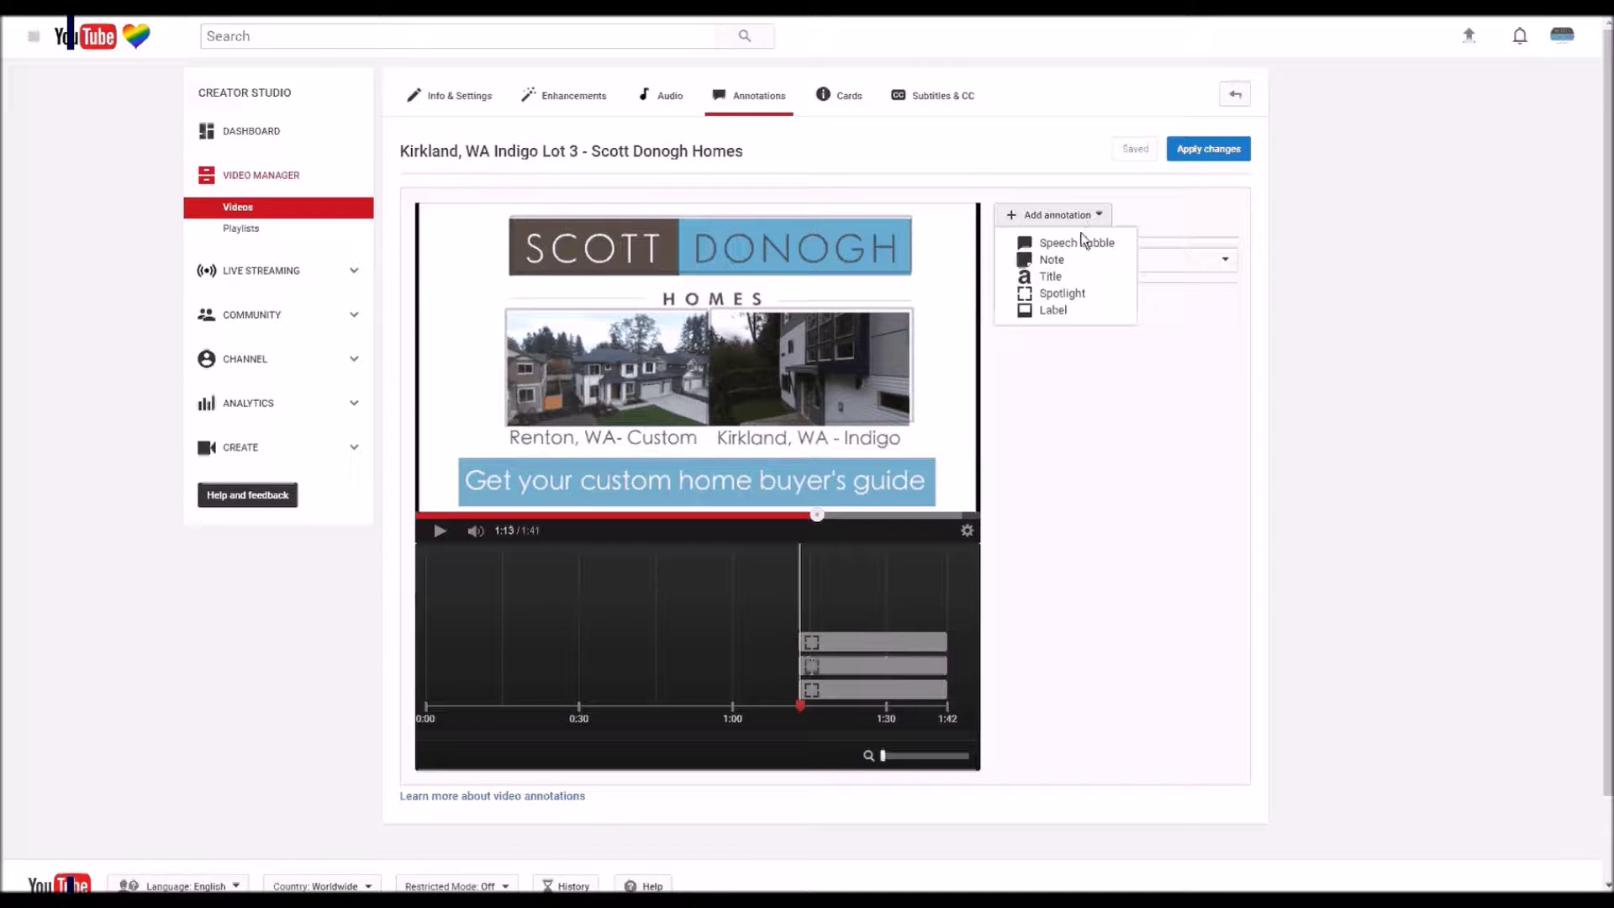
click(1061, 293)
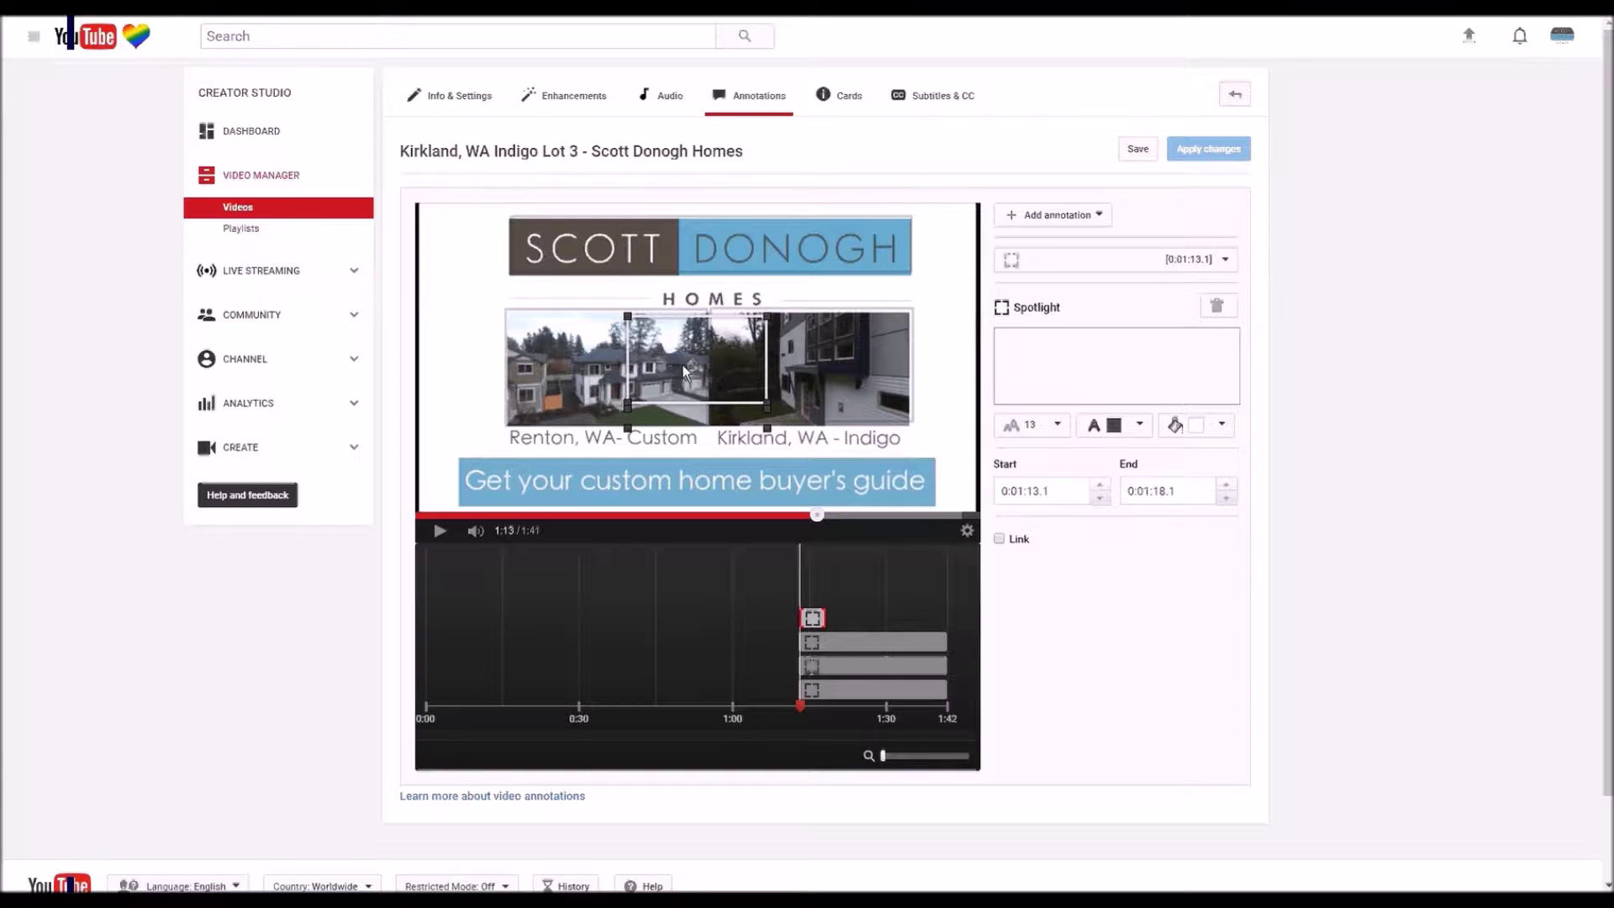
- Move and resize the spotlight to cover the whole buyer's guide banner
mouse_move(683, 364)
mouse_down()
mouse_move(558, 403)
mouse_move(542, 481)
mouse_move(545, 369)
mouse_move(607, 401)
mouse_move(459, 464)
mouse_up()
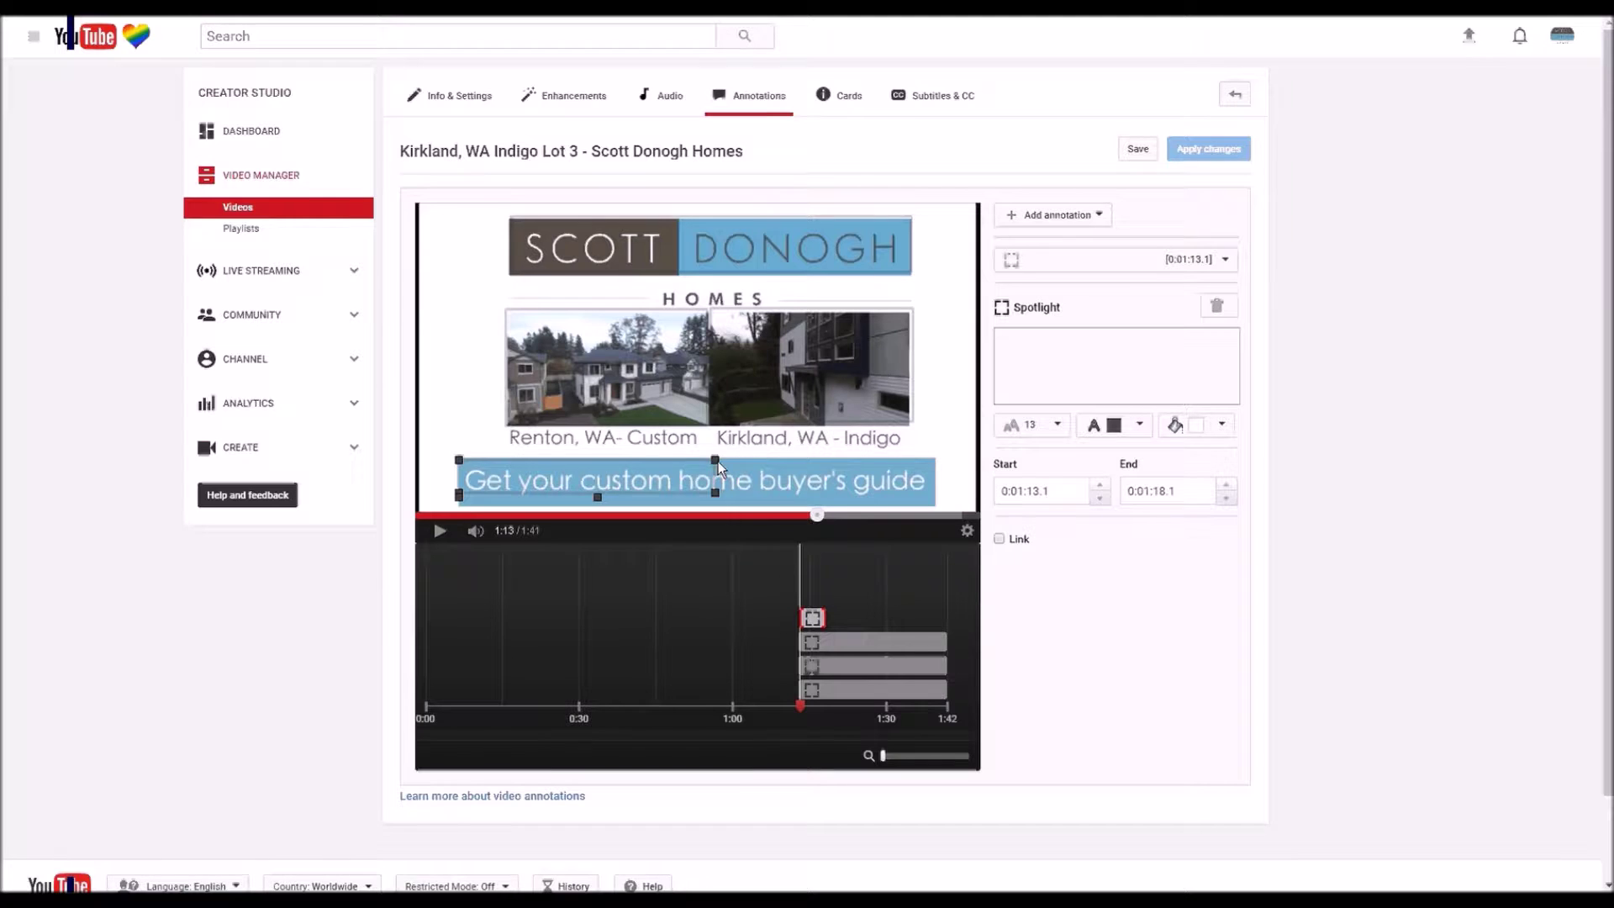
drag(716, 461, 935, 508)
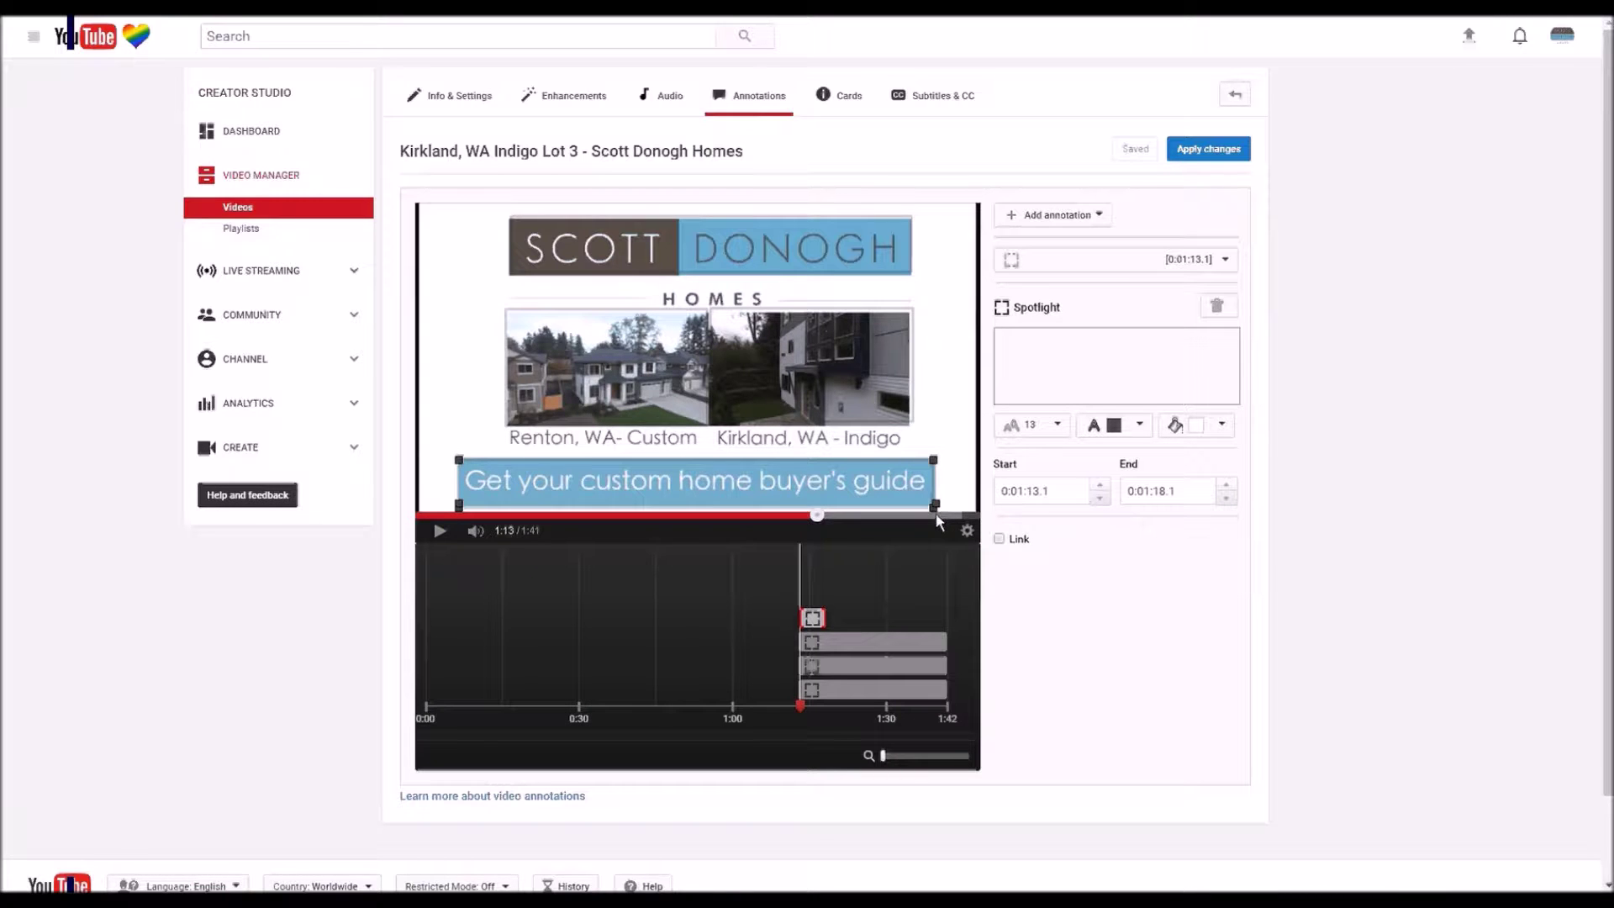
drag(935, 514, 925, 488)
drag(461, 505, 464, 507)
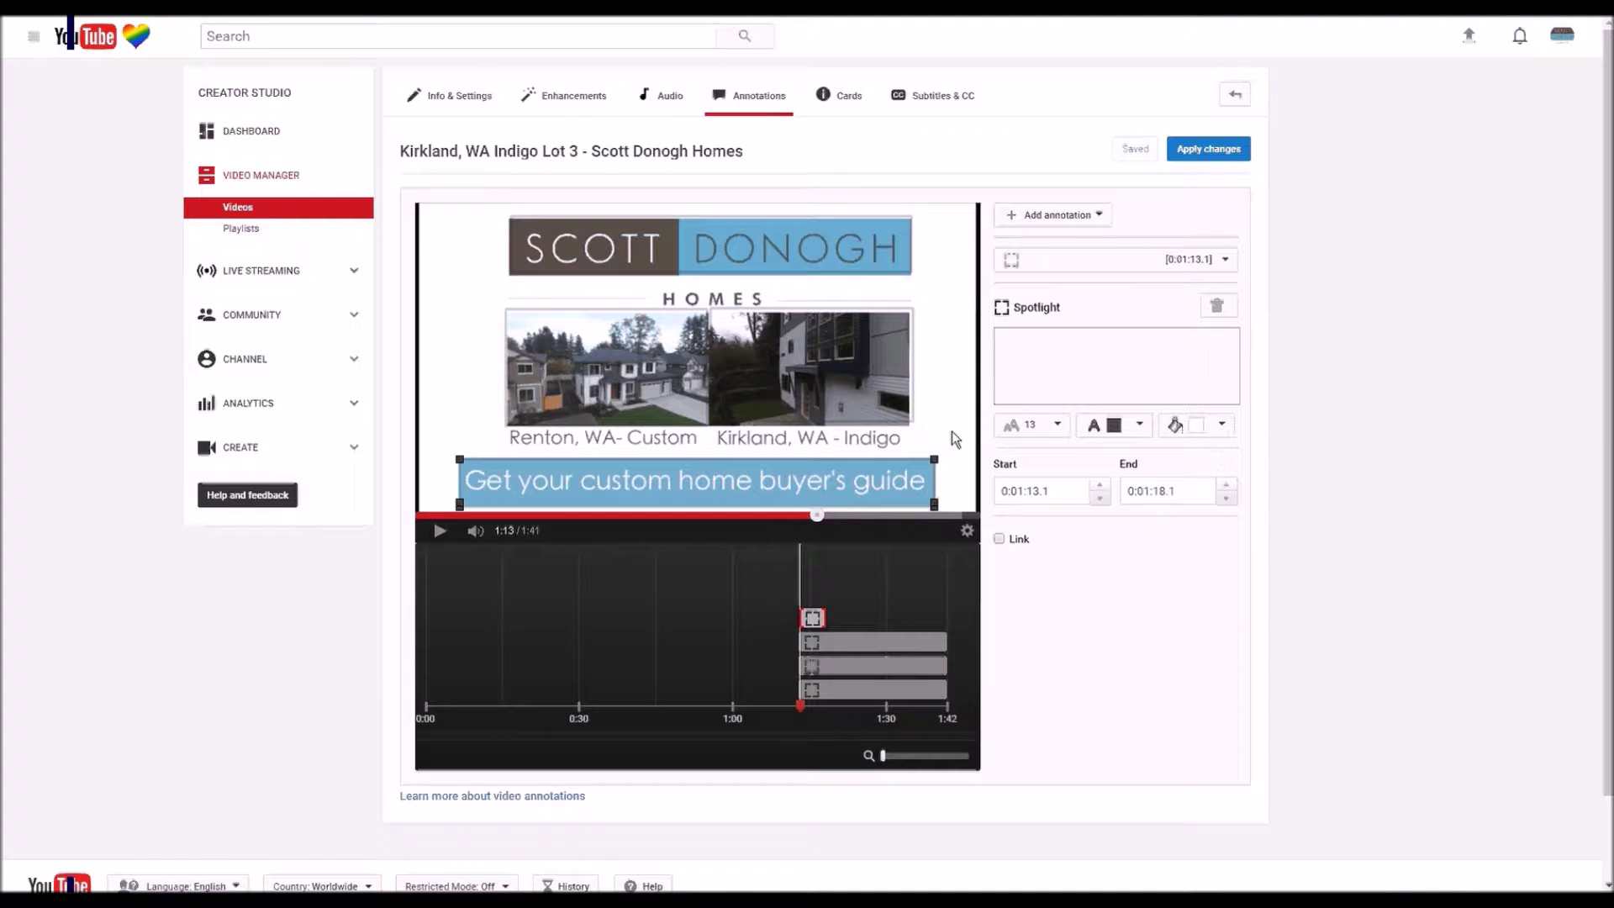
click(1223, 425)
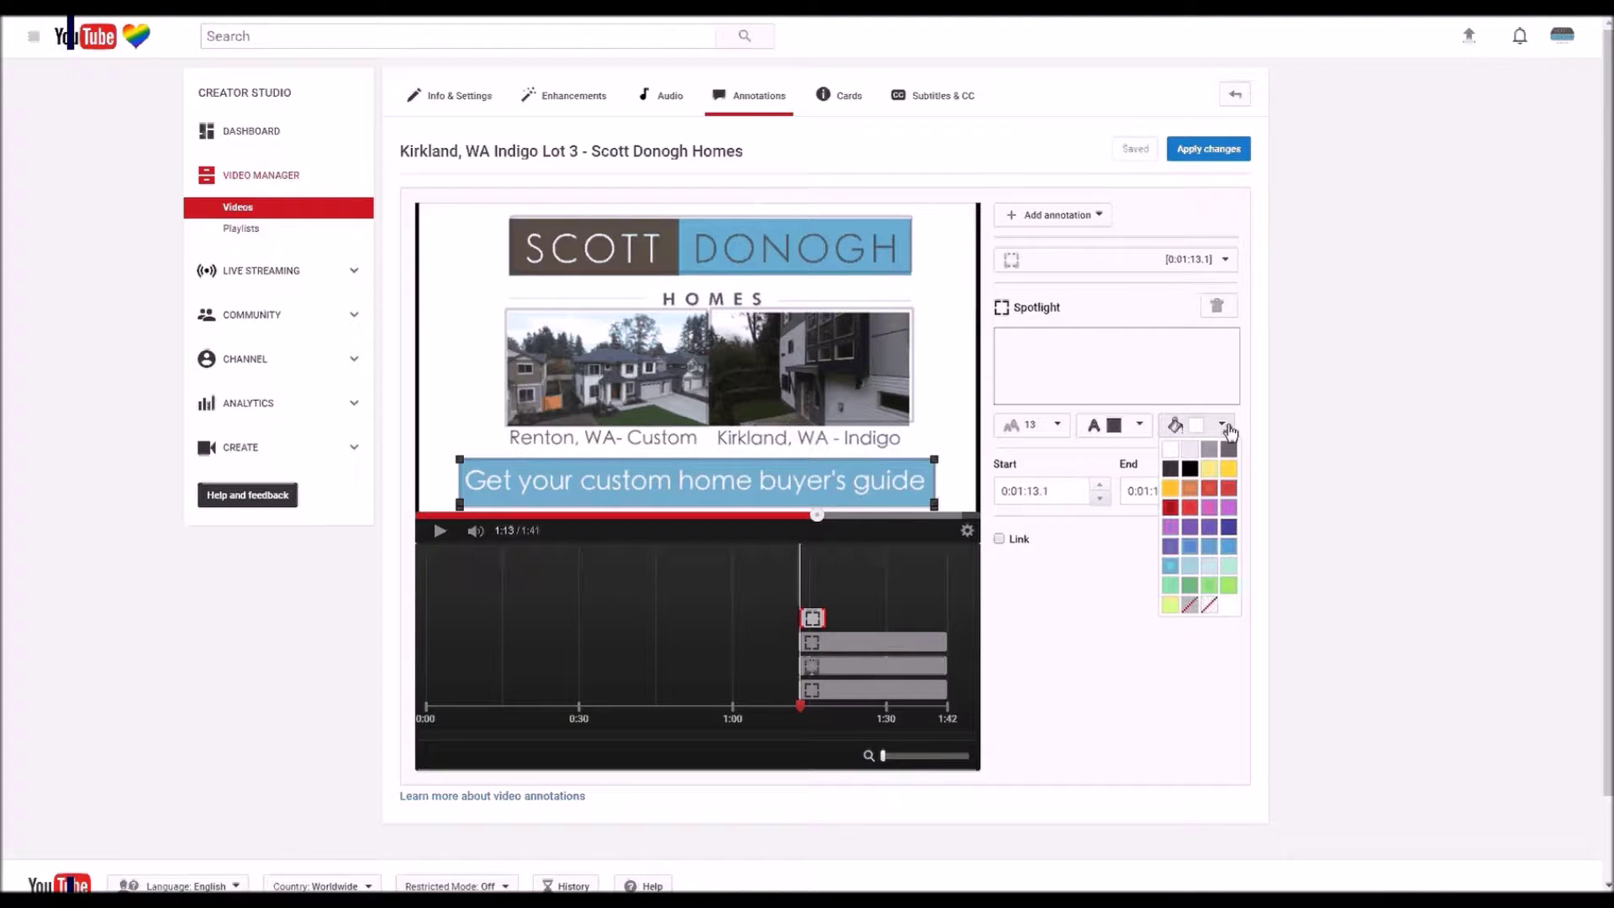
- Make the spotlight light blue and turn on its link
click(1170, 569)
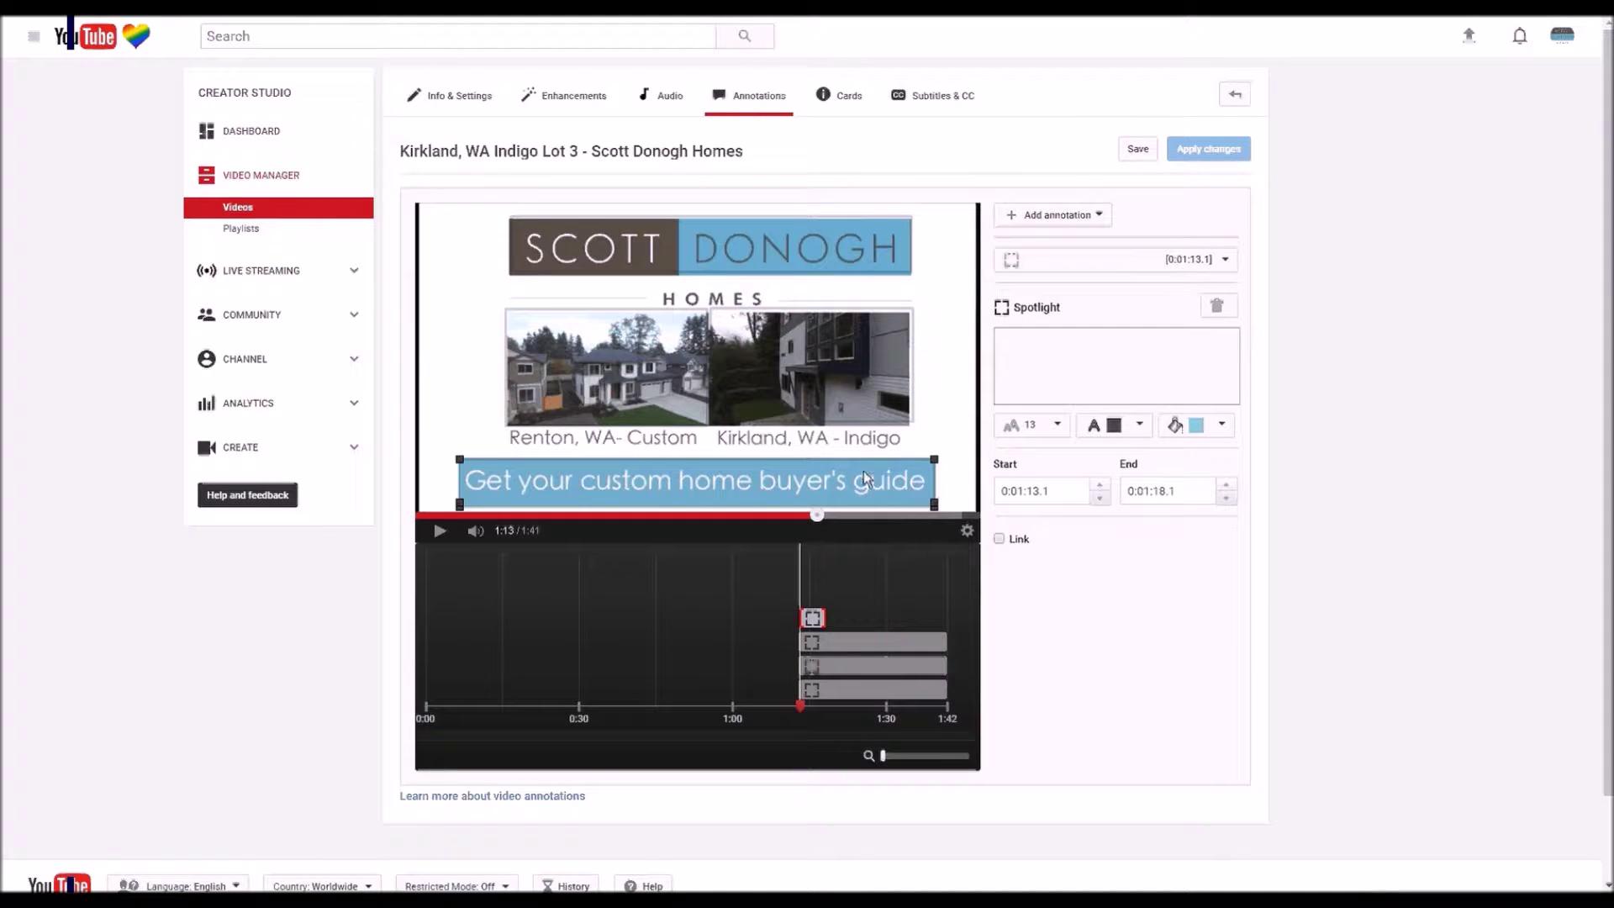
click(999, 539)
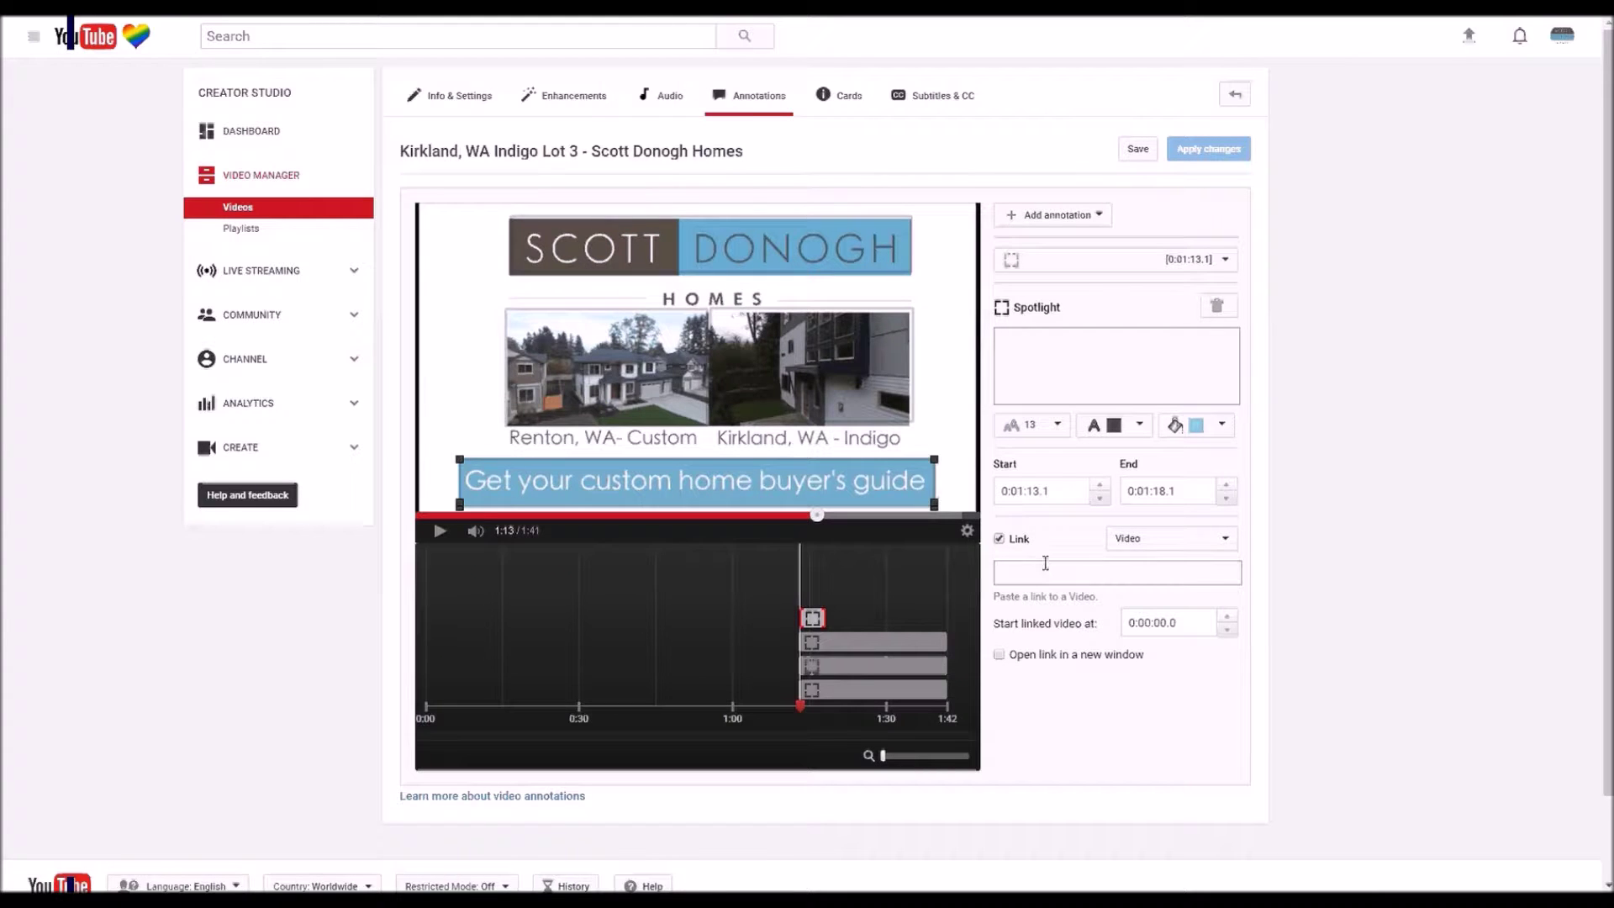
click(1207, 545)
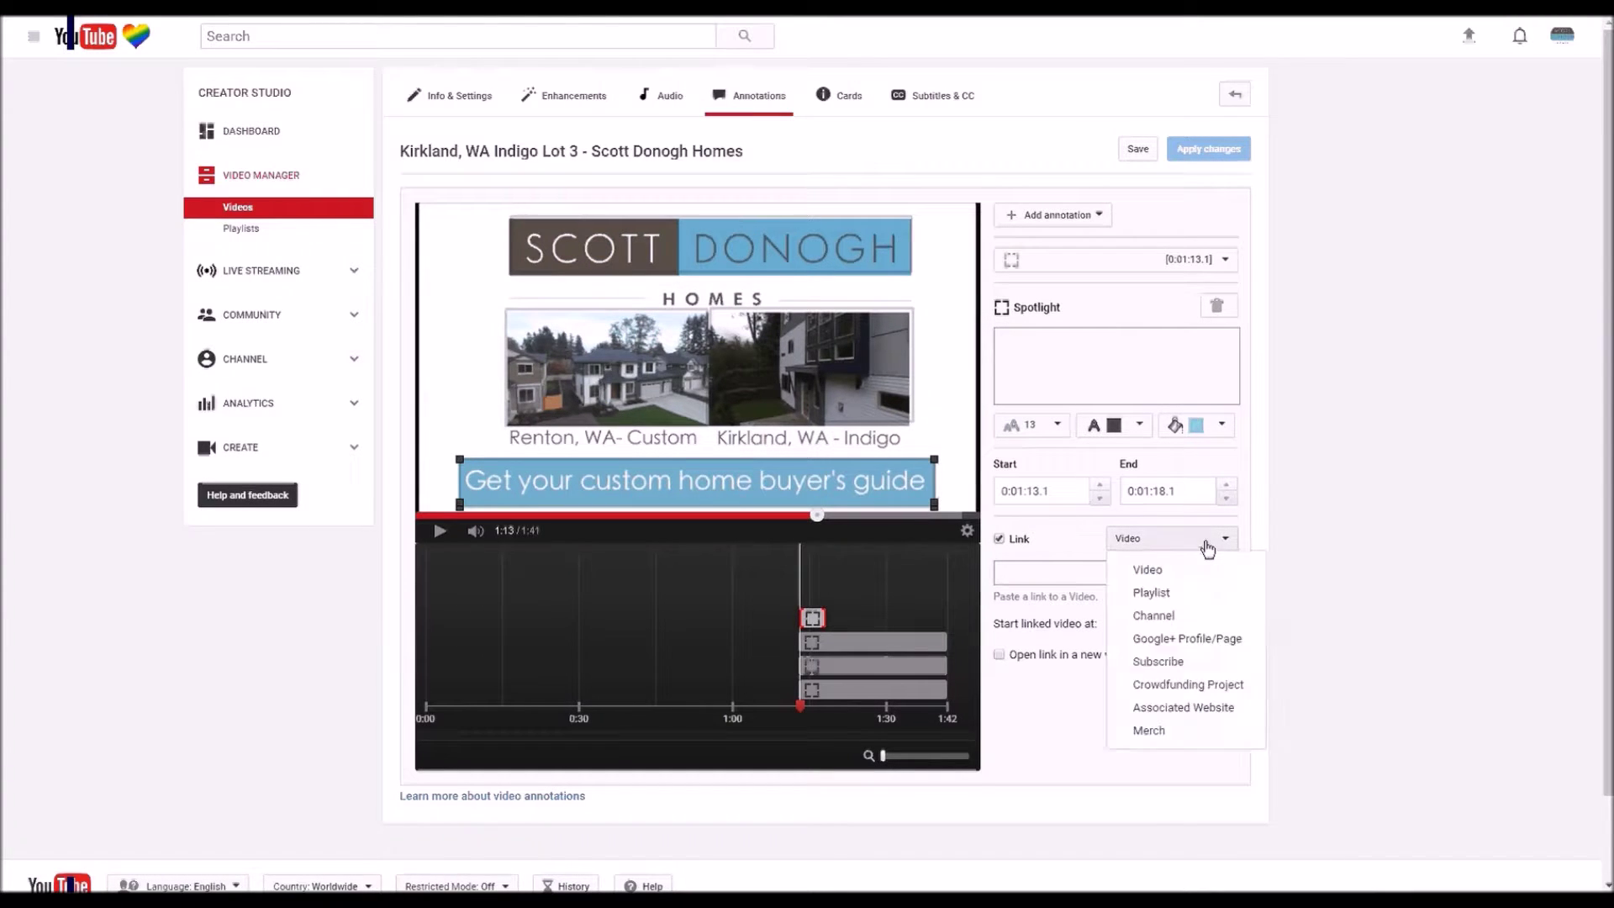
click(1213, 547)
click(1216, 546)
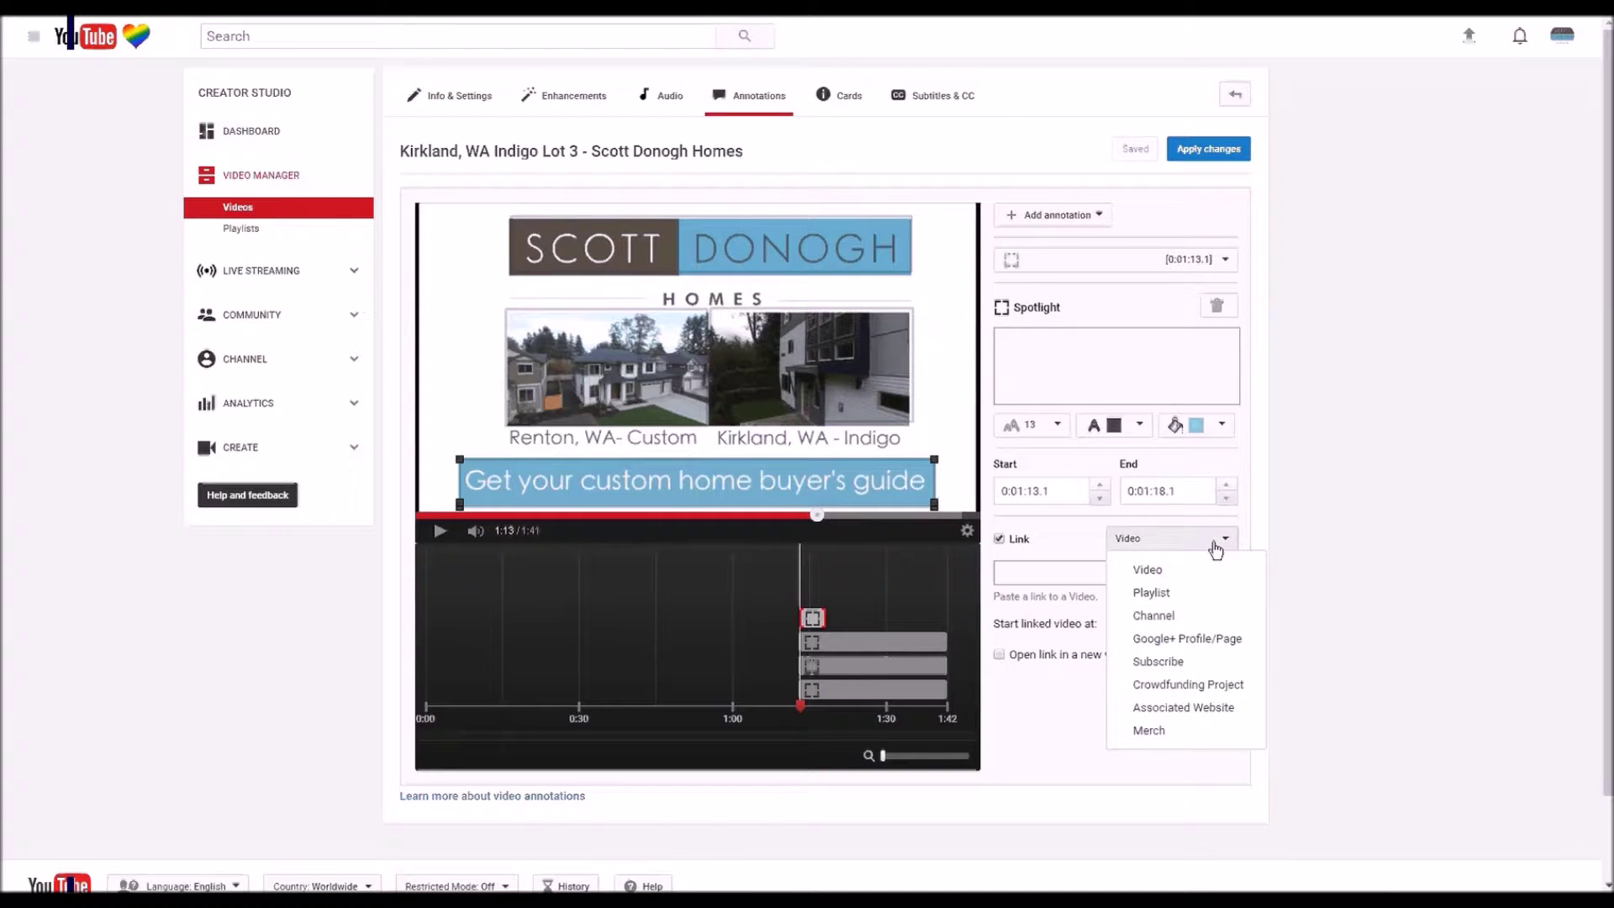
- Link the spotlight to the associated website URL ending utm_campaign=outro&utm_content=banner
click(1215, 709)
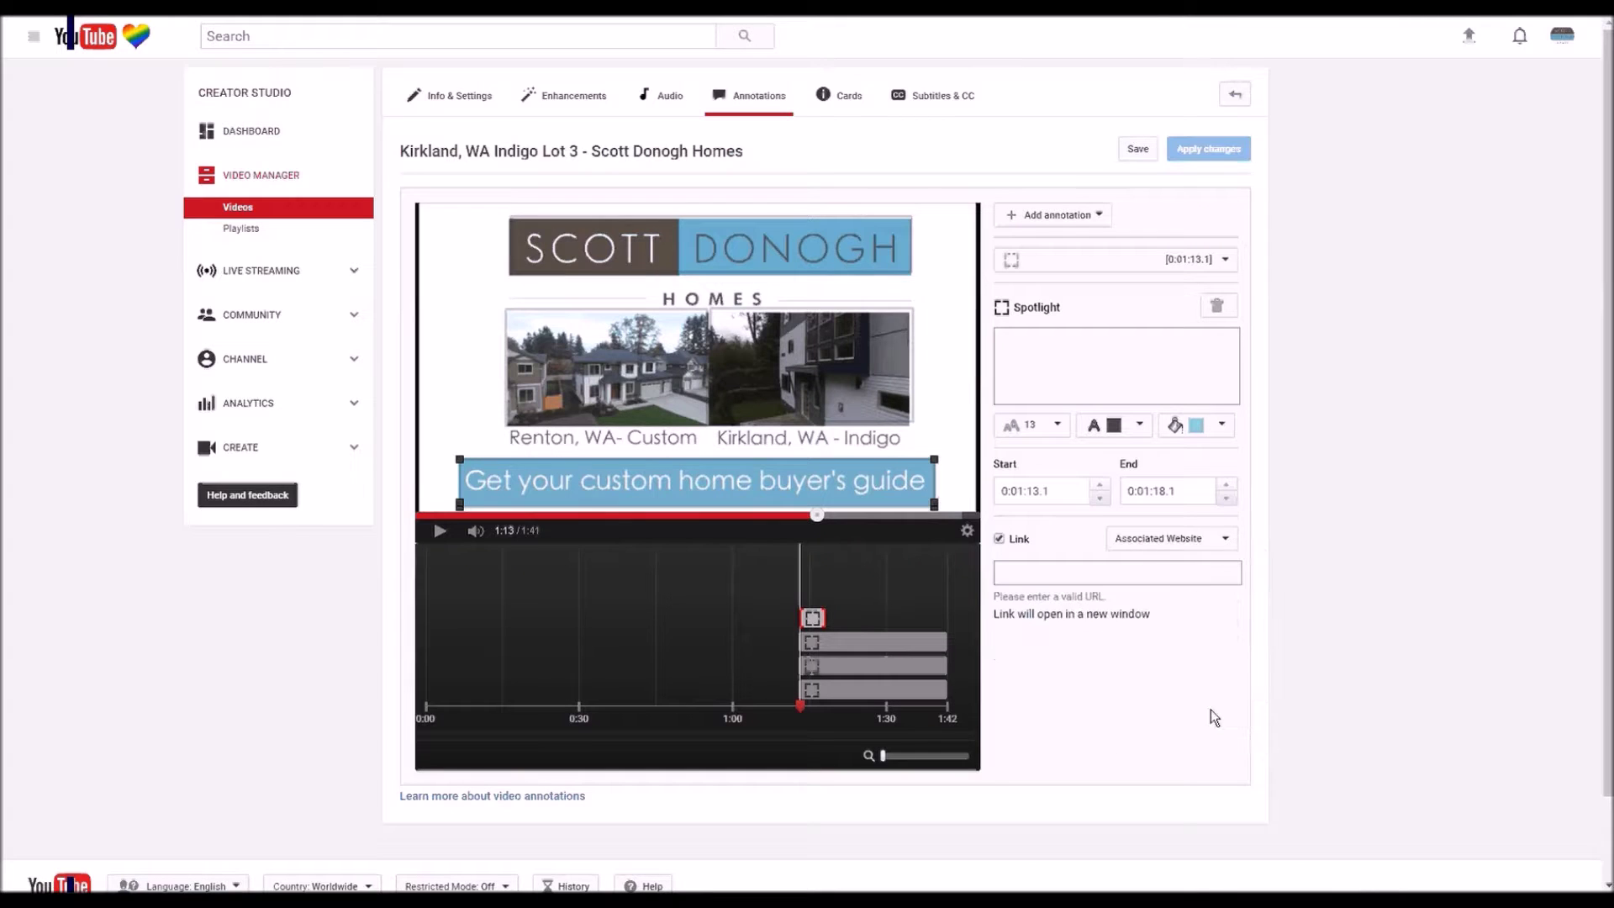
click(1125, 575)
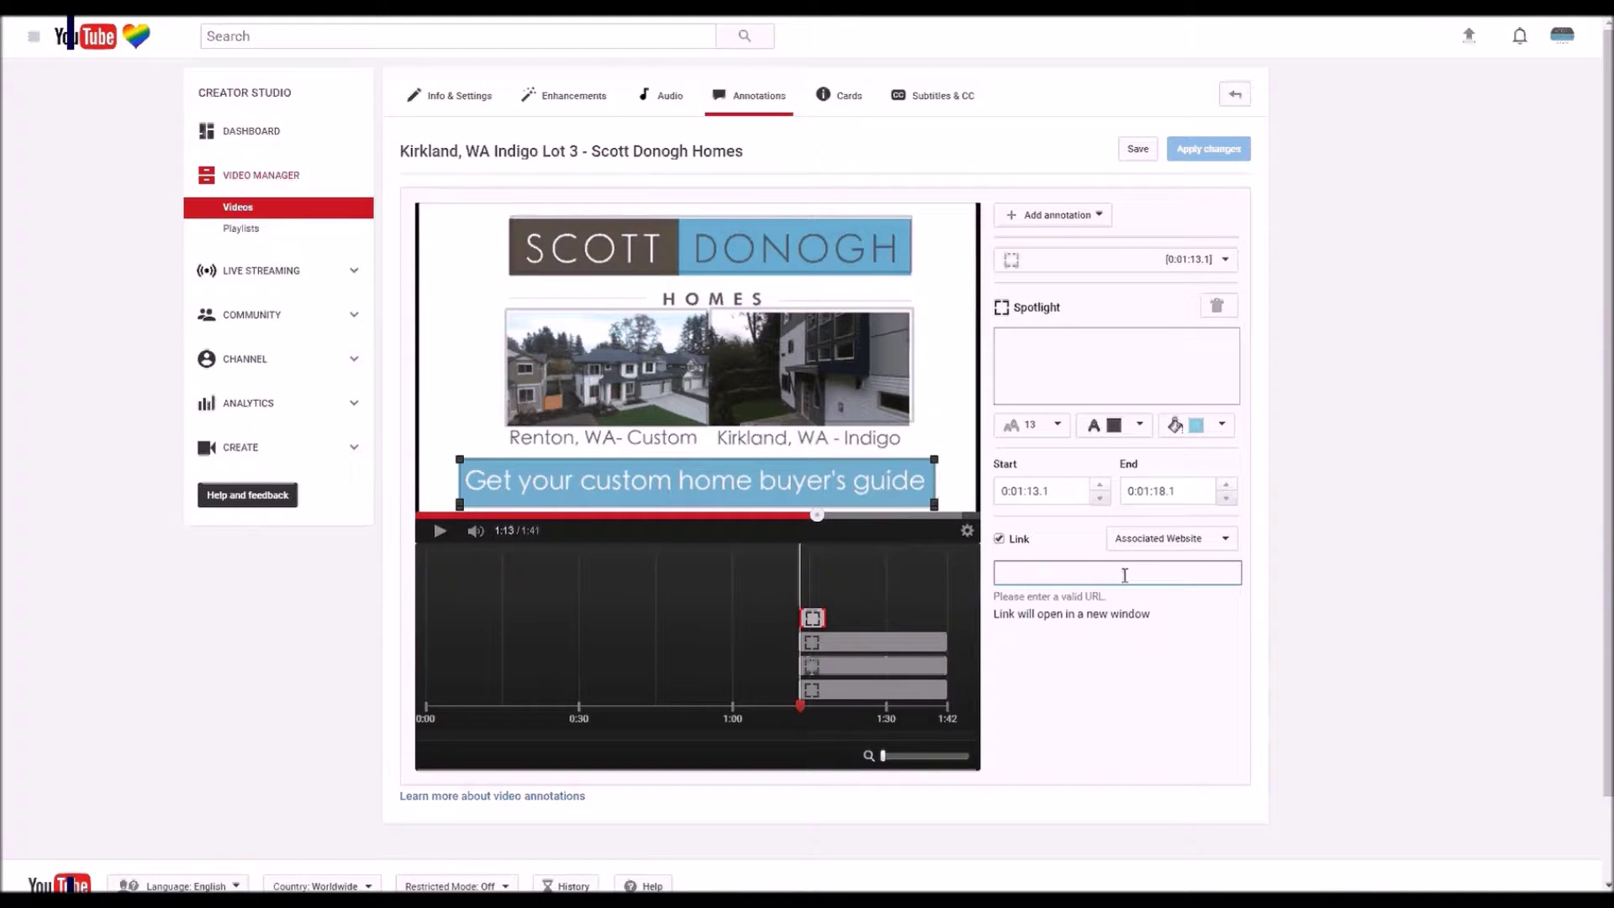
key(ctrl+v)
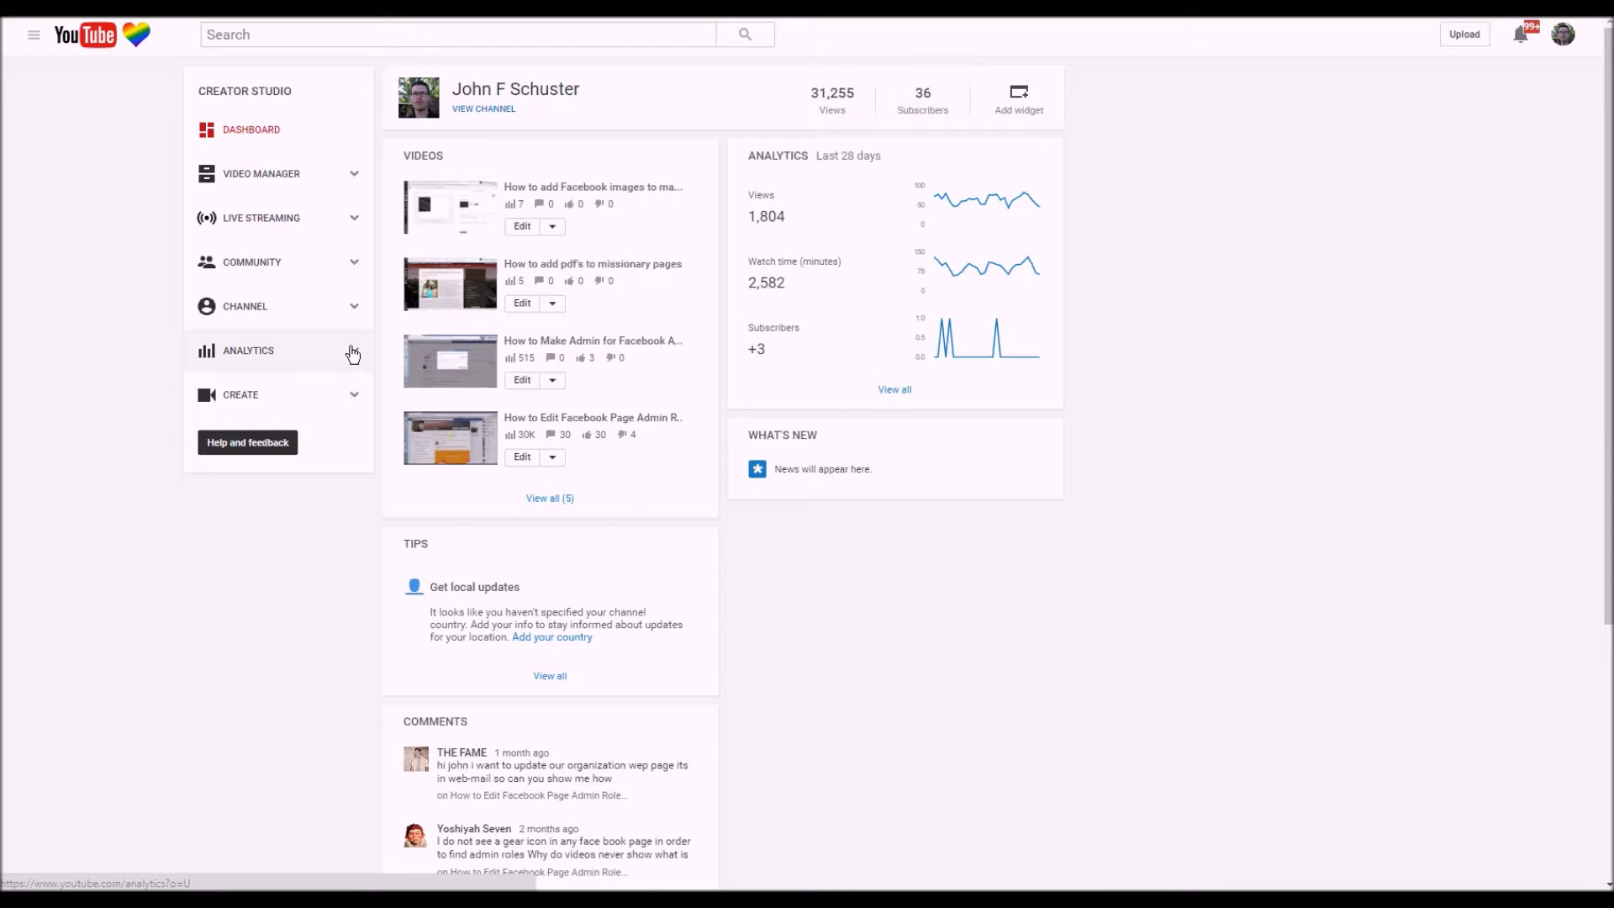
click(349, 314)
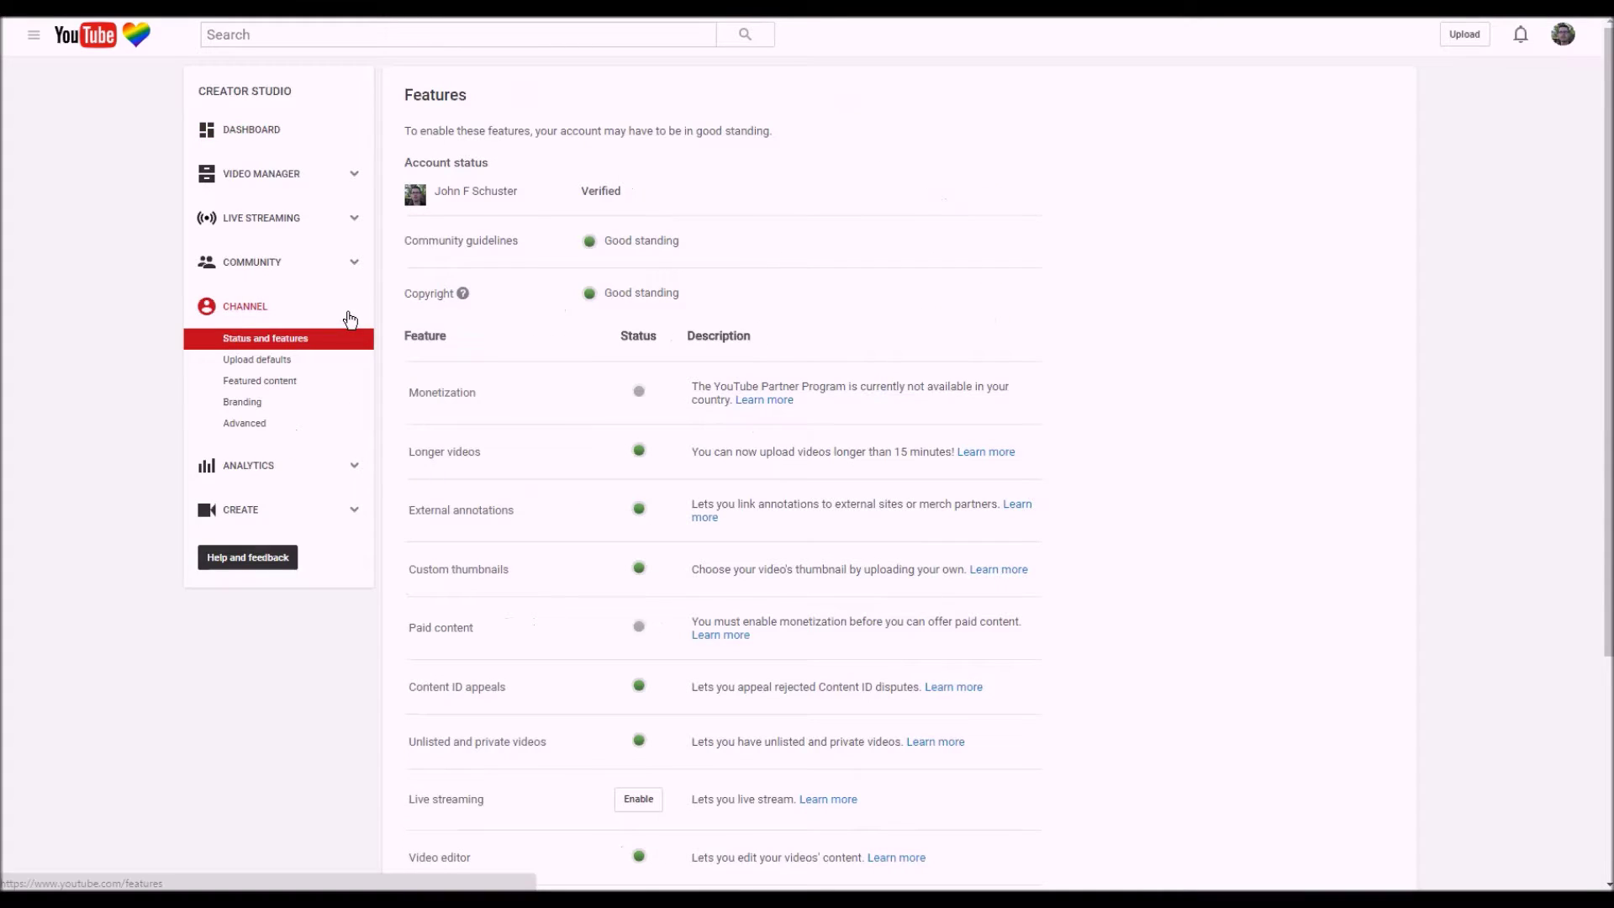
click(246, 426)
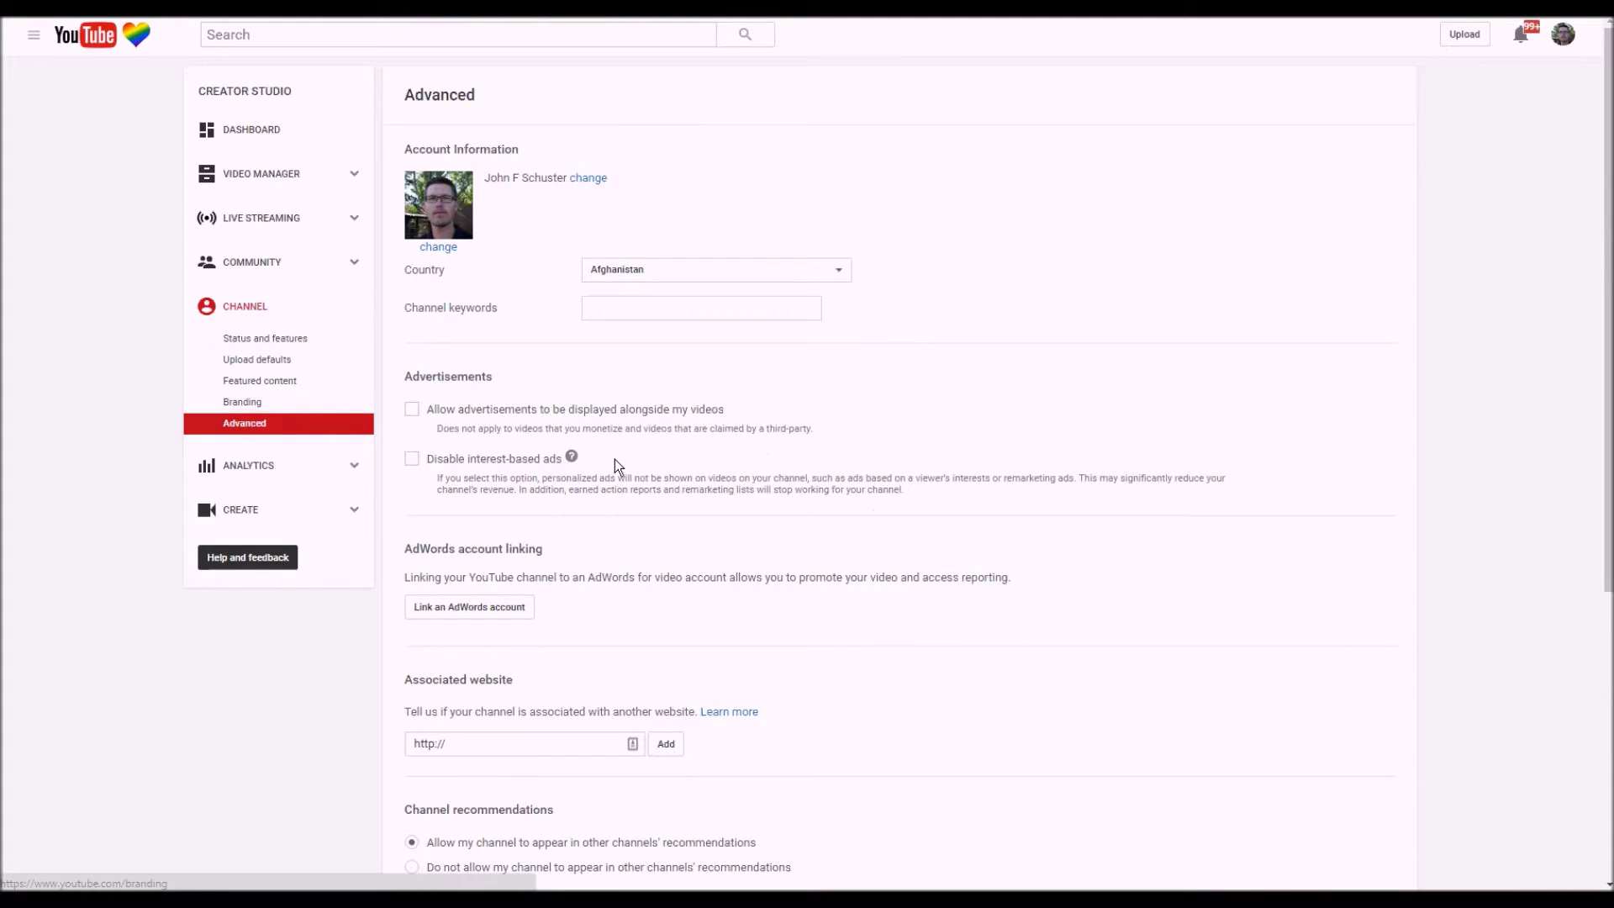
scroll(690, 538, down, 2)
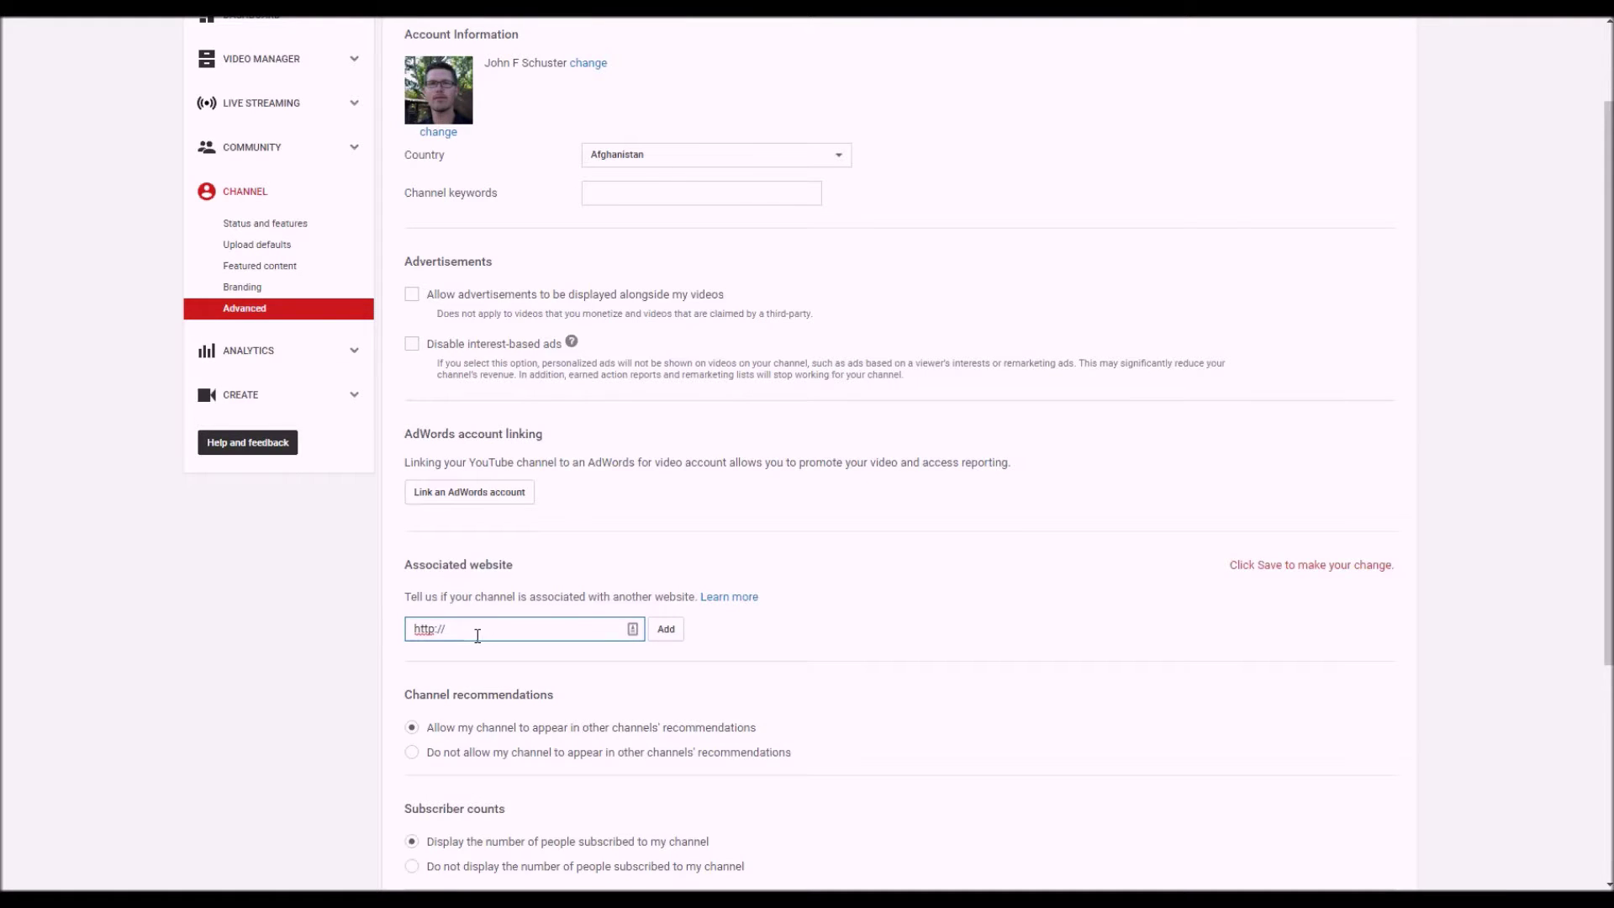
text(http://johnfschuster.com/)
drag(446, 629, 390, 628)
key(BackSpace)
click(667, 630)
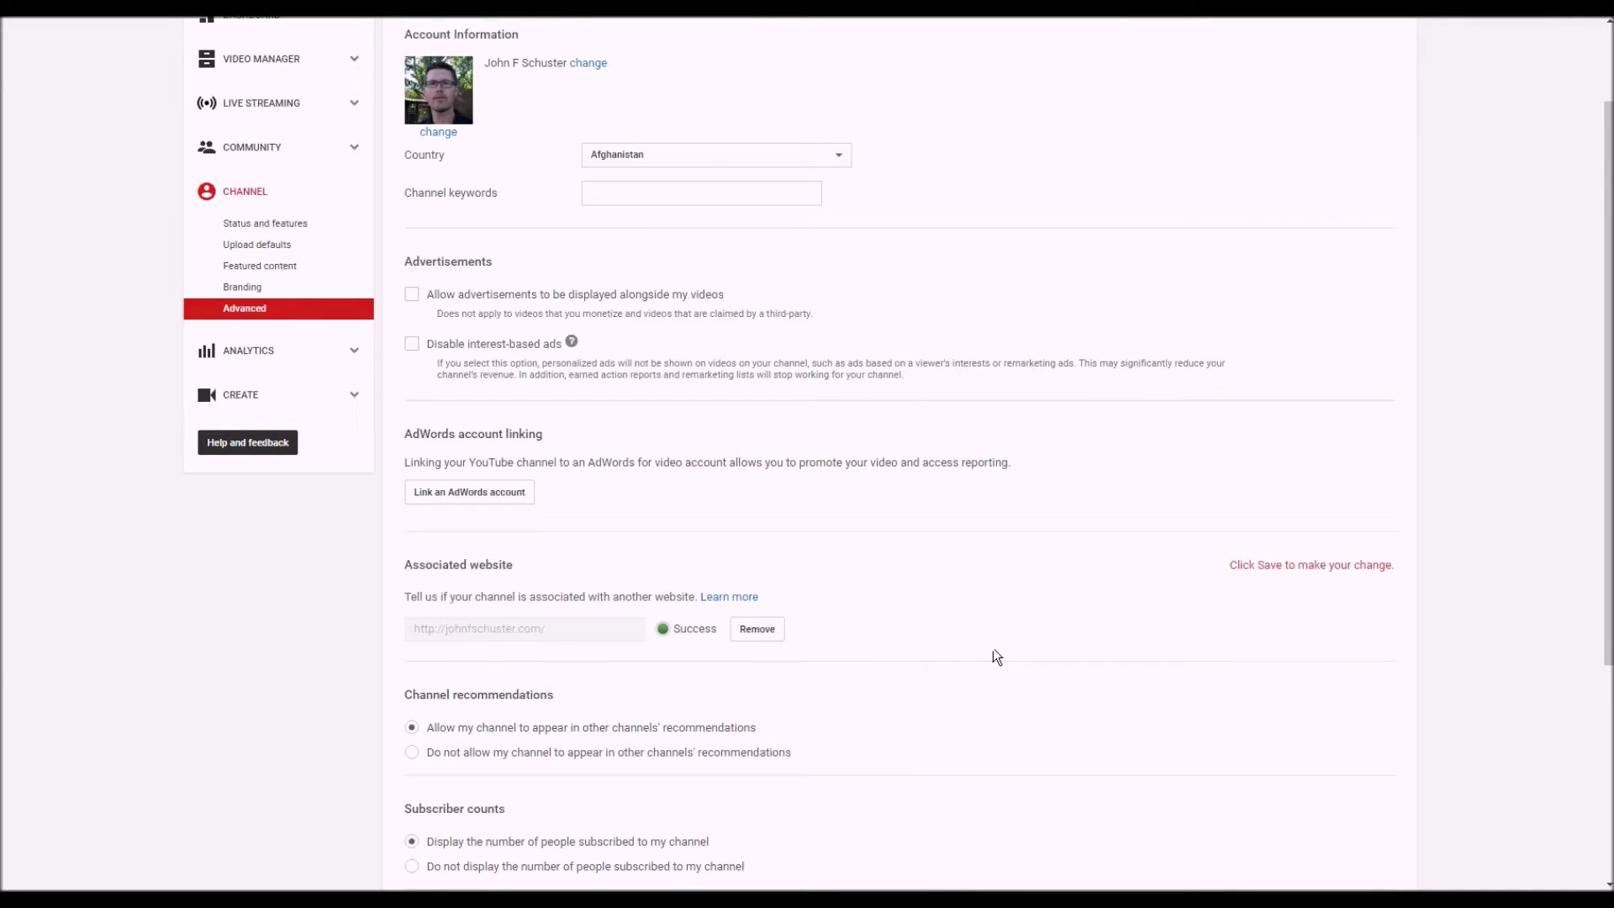
scroll(996, 657, up, 2)
scroll(996, 657, down, 5)
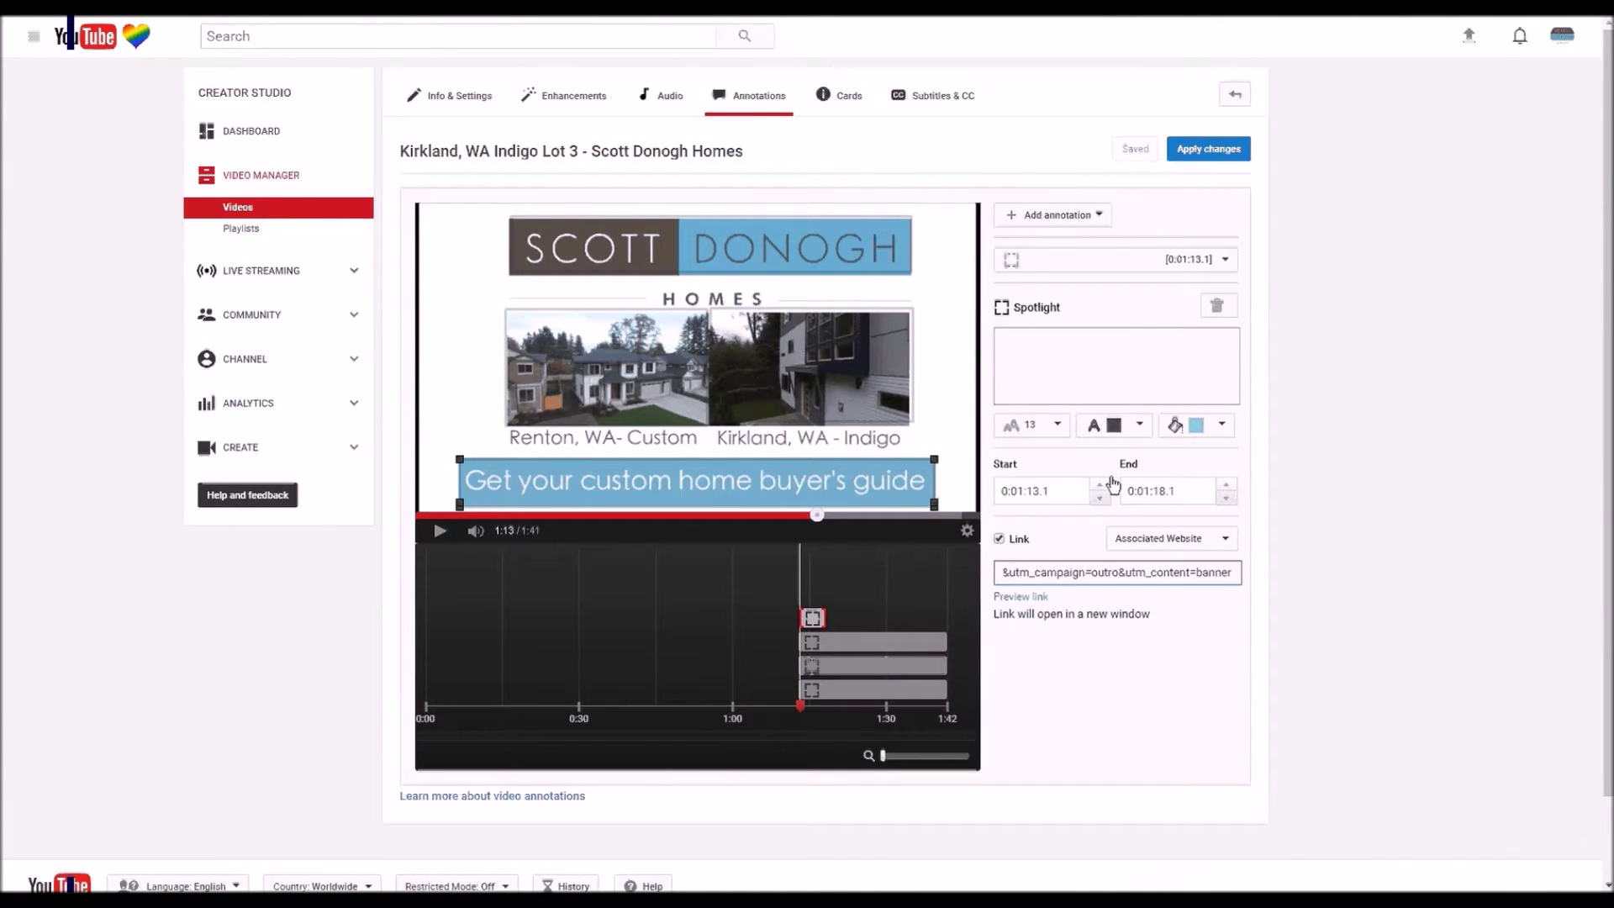
- Set the banner spotlight to 0:01:13.0–0:01:41.7, then save and apply the annotation changes
click(1100, 497)
click(830, 646)
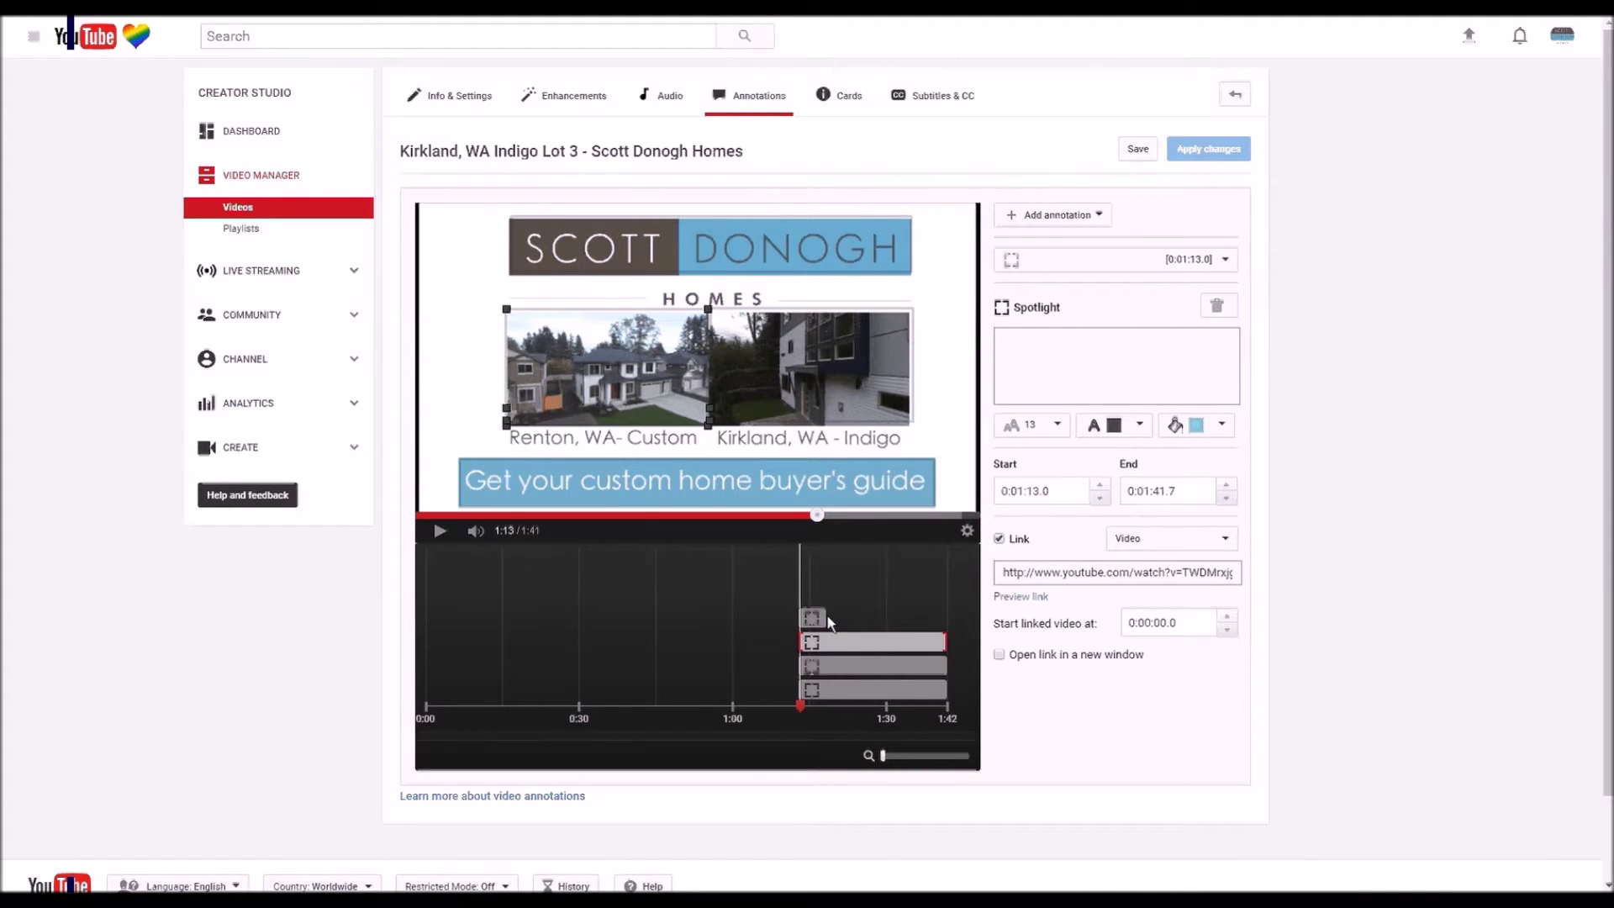
click(823, 622)
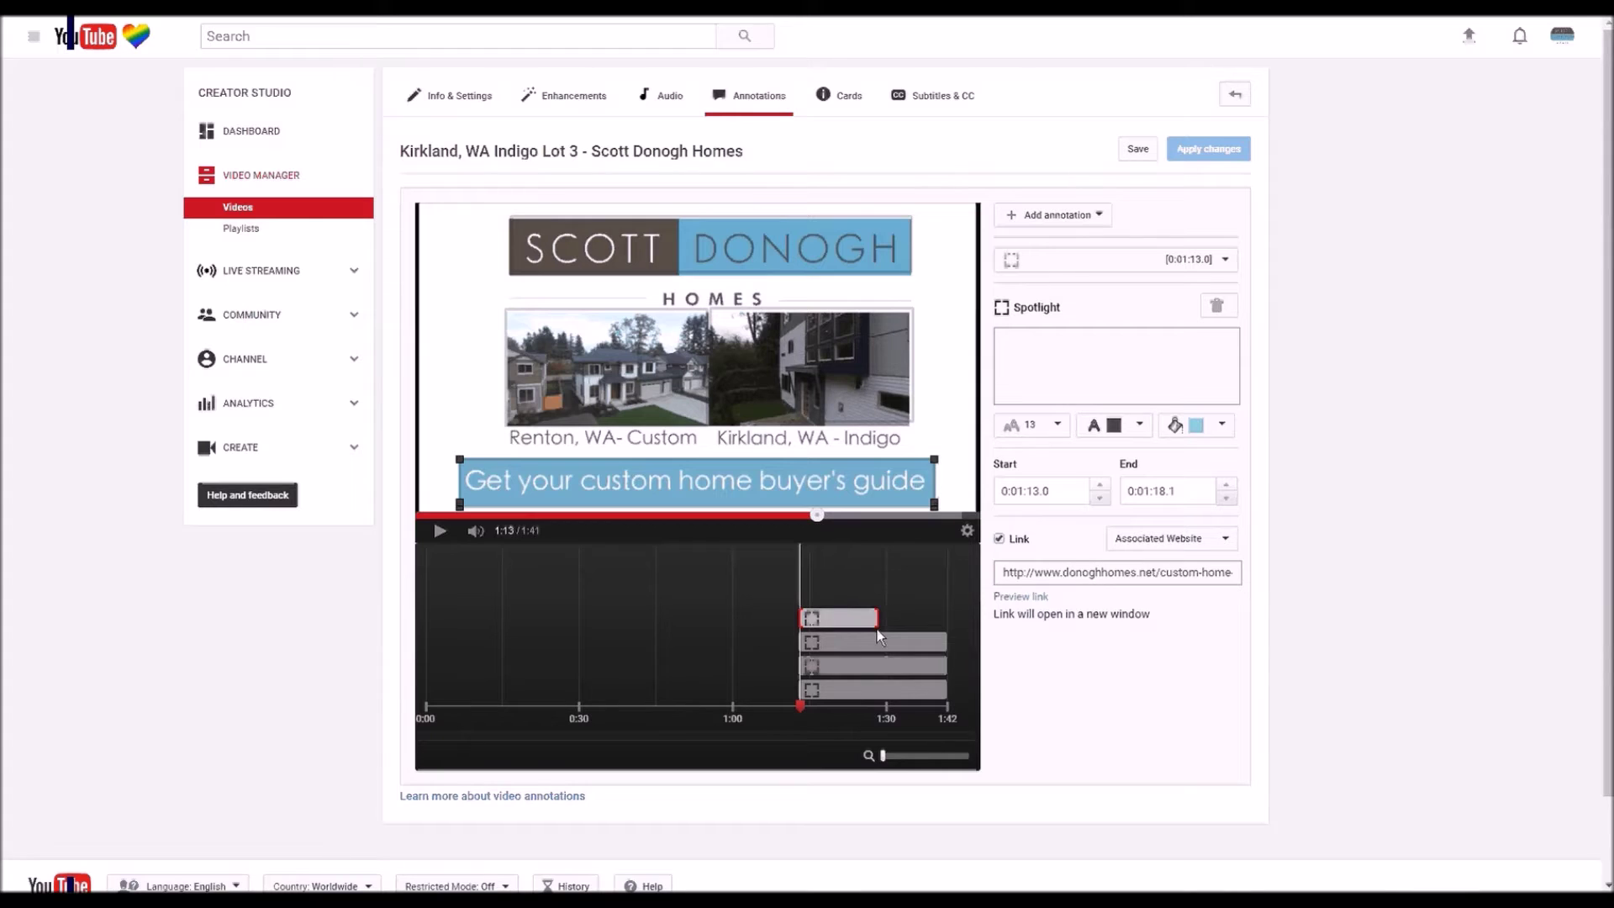
drag(876, 629, 948, 632)
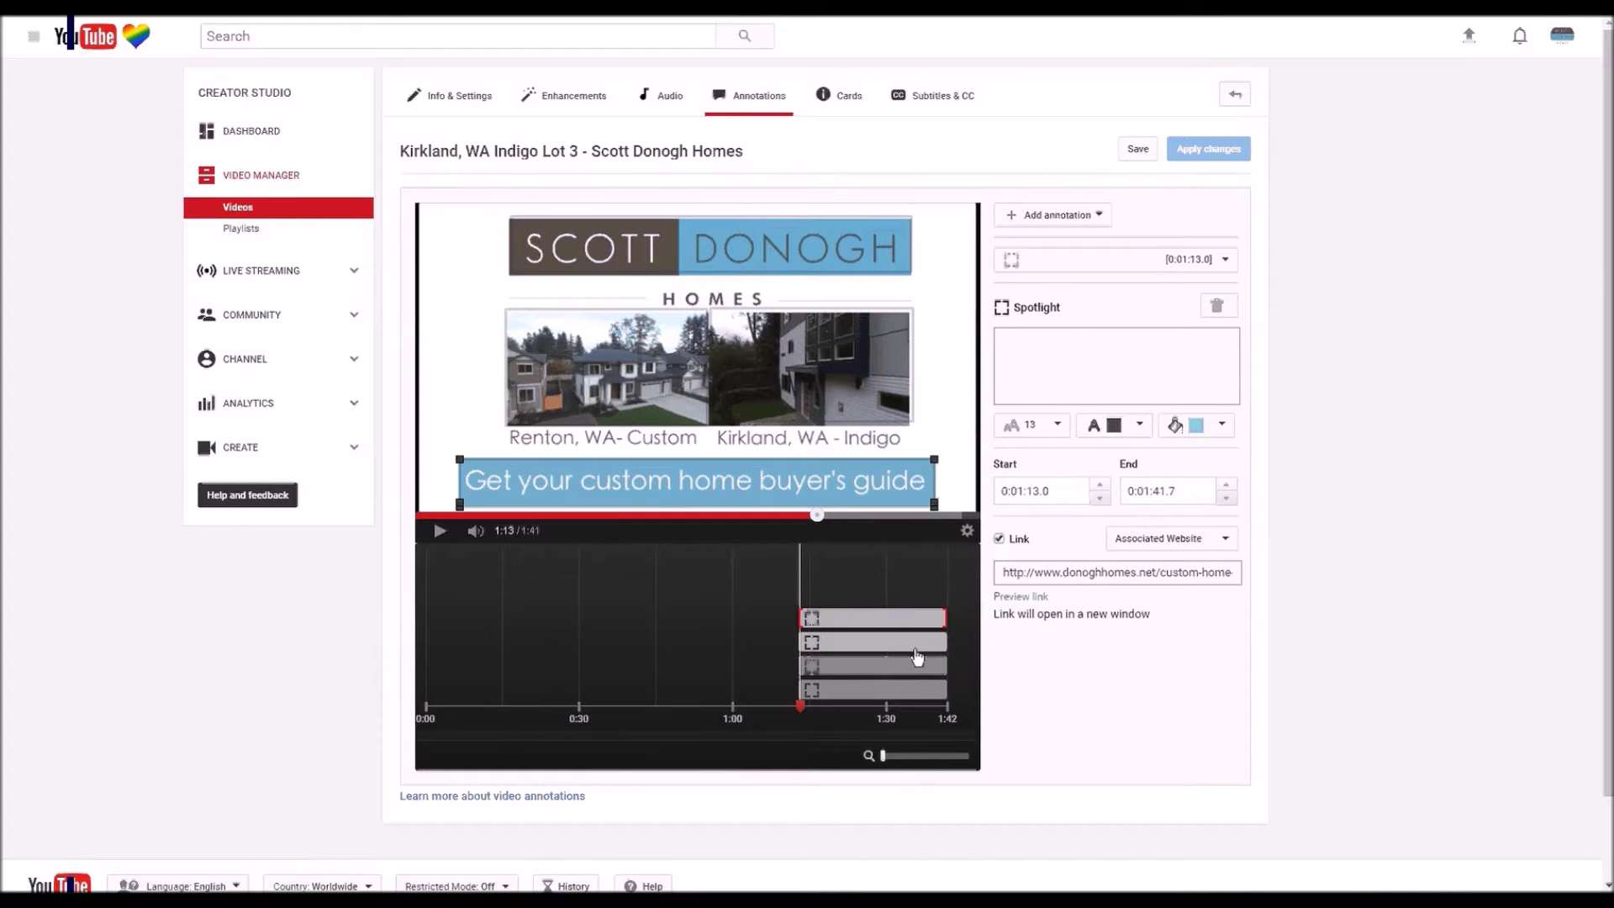
click(915, 645)
click(908, 626)
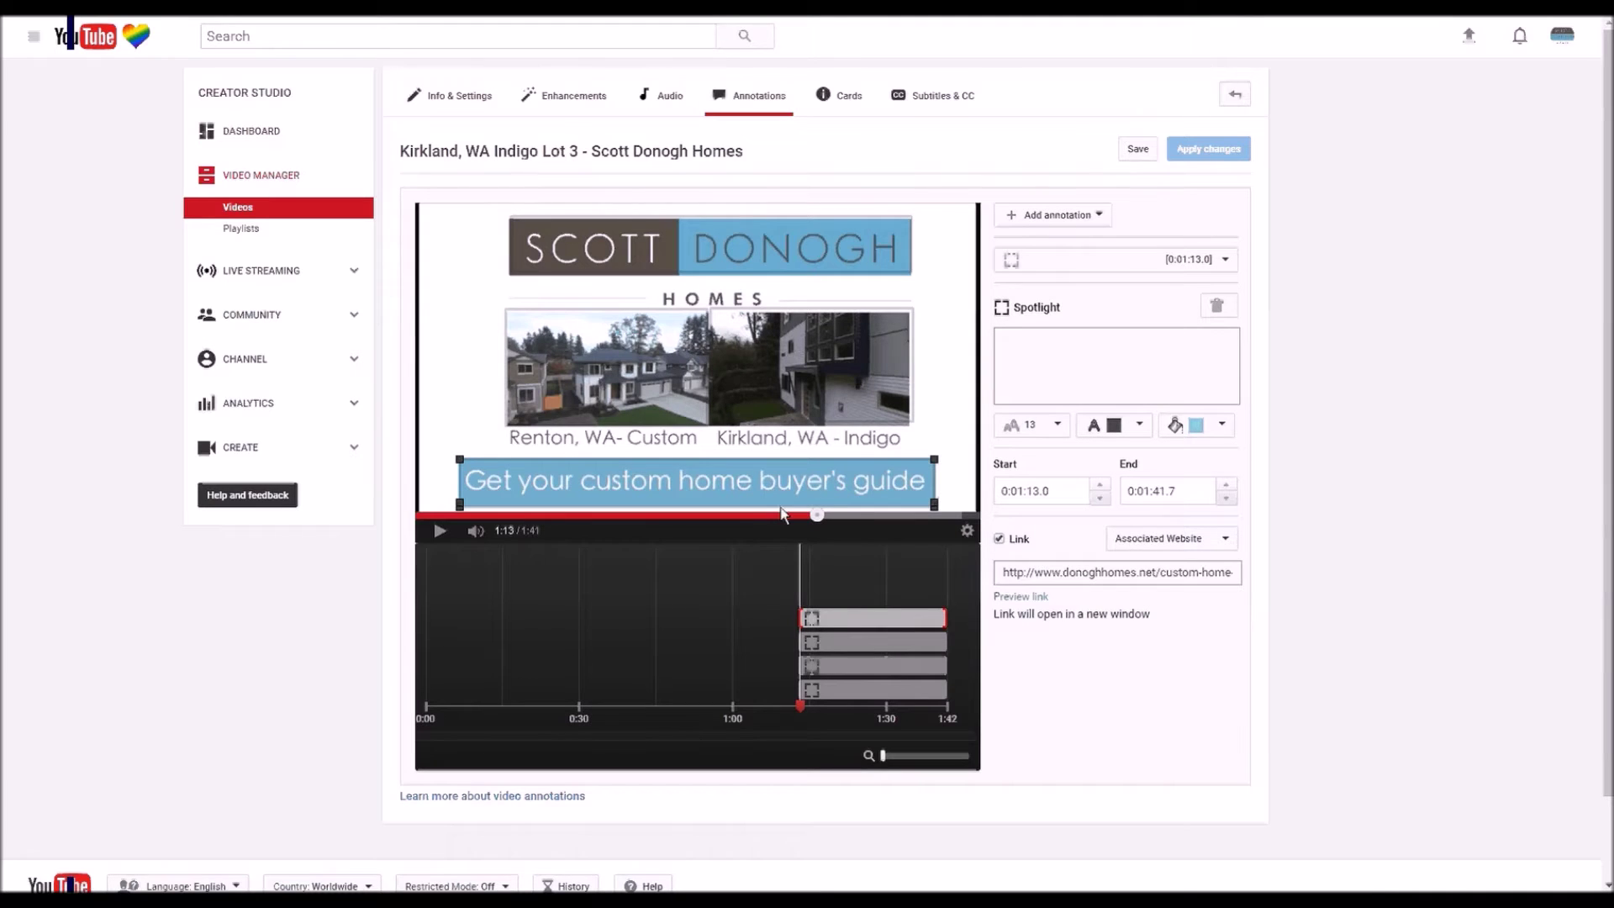
click(1138, 150)
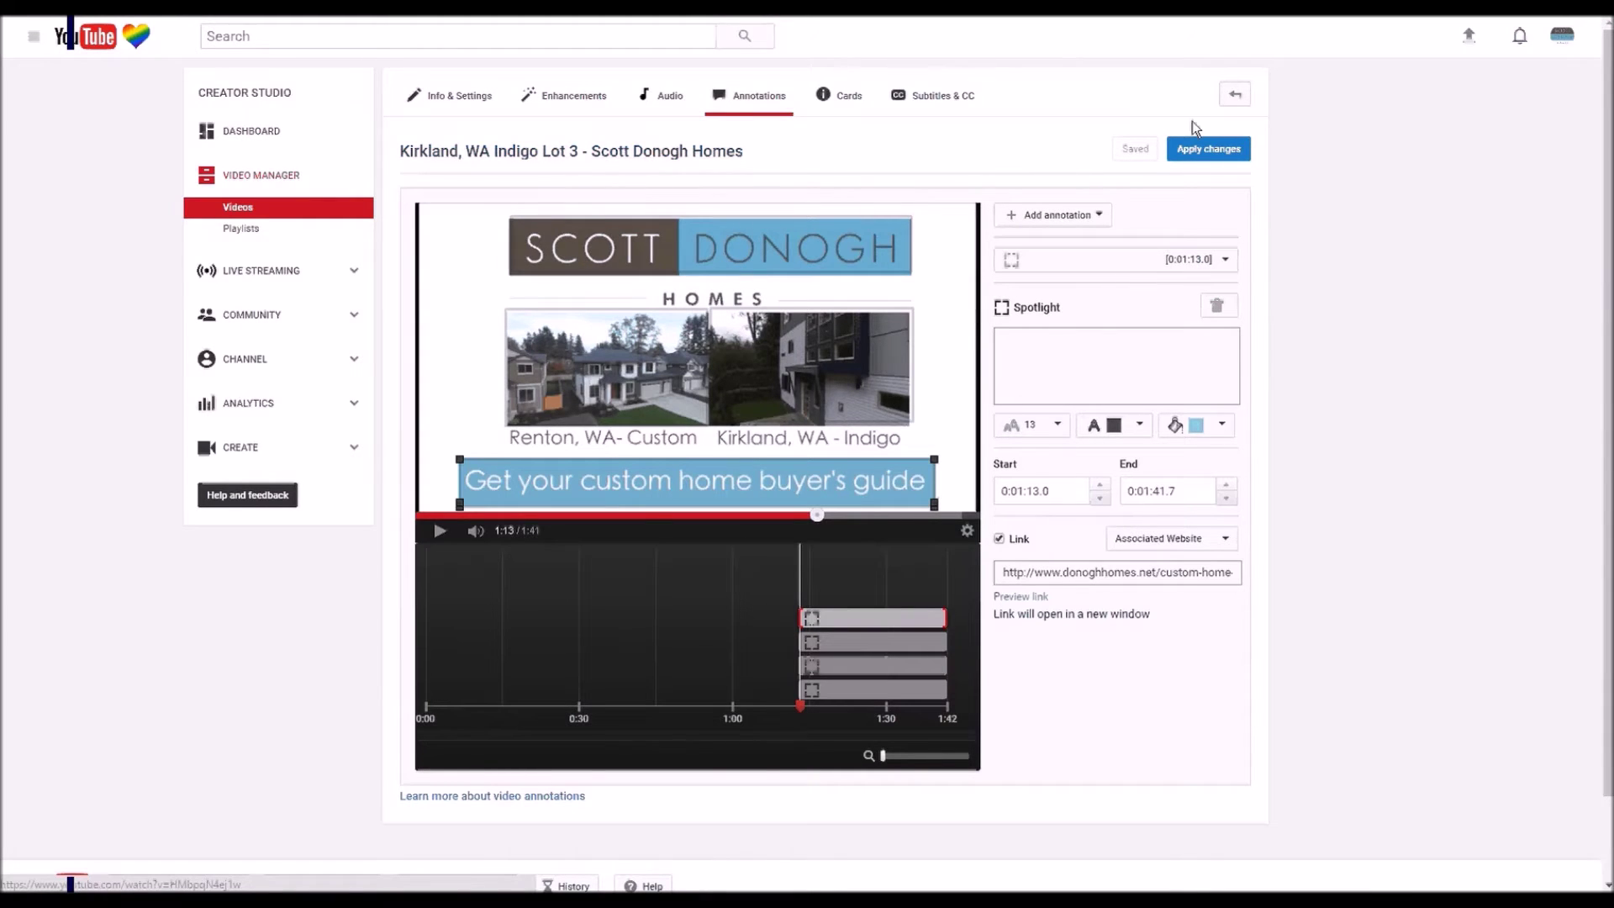
click(1202, 152)
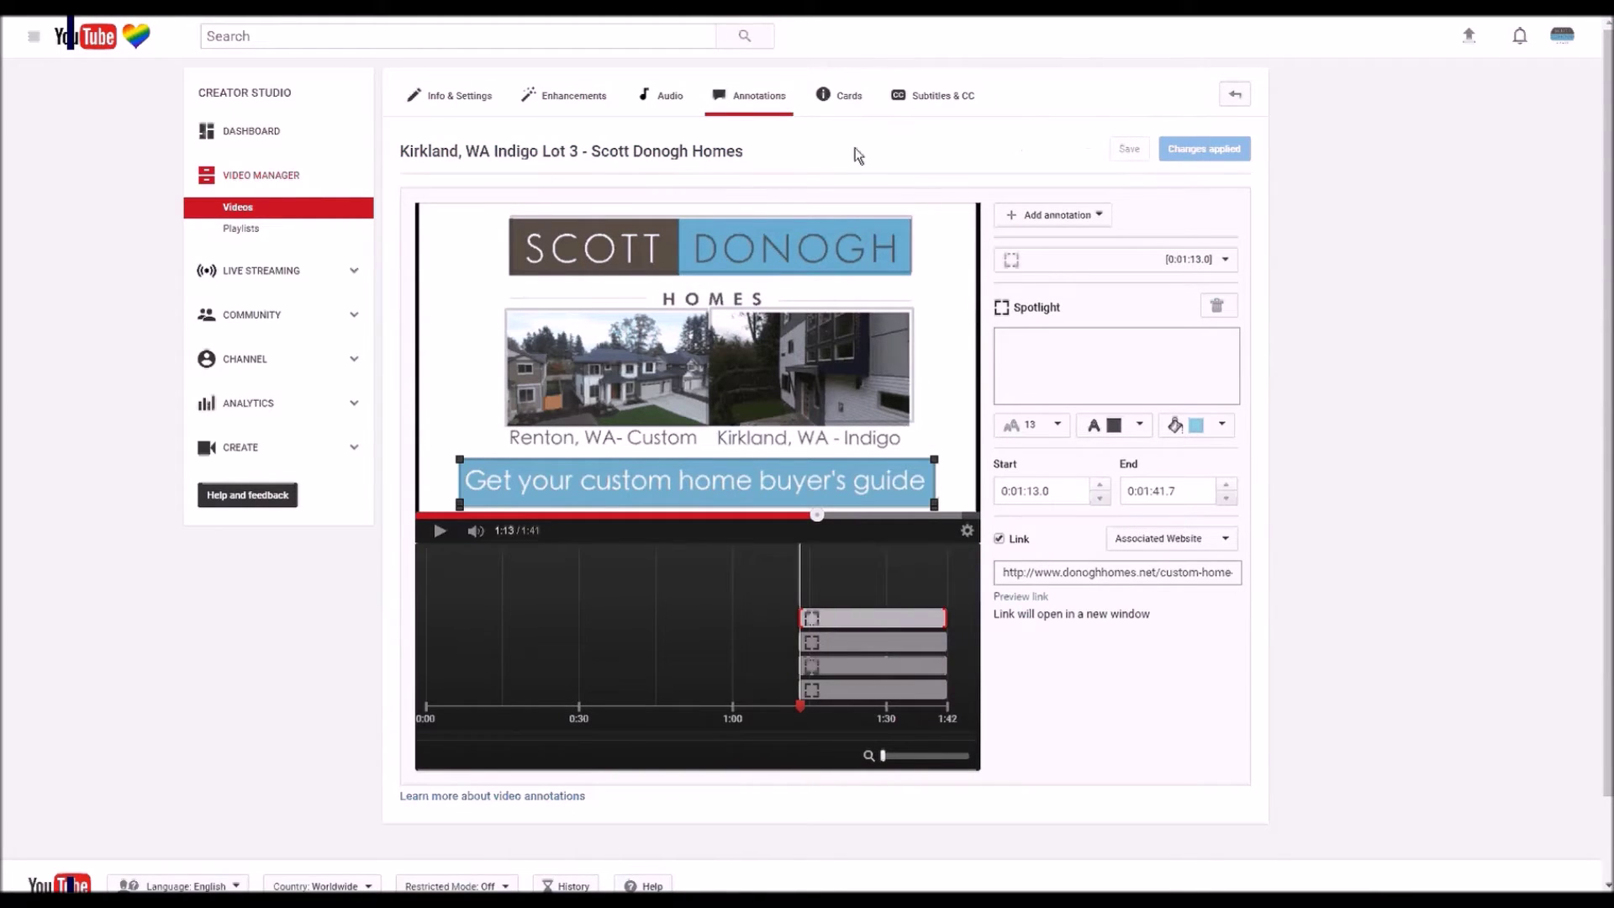
- Open the Kirkland, WA Indigo Lot 3 watch page and skip to 1:13 to view the spotlights
click(649, 154)
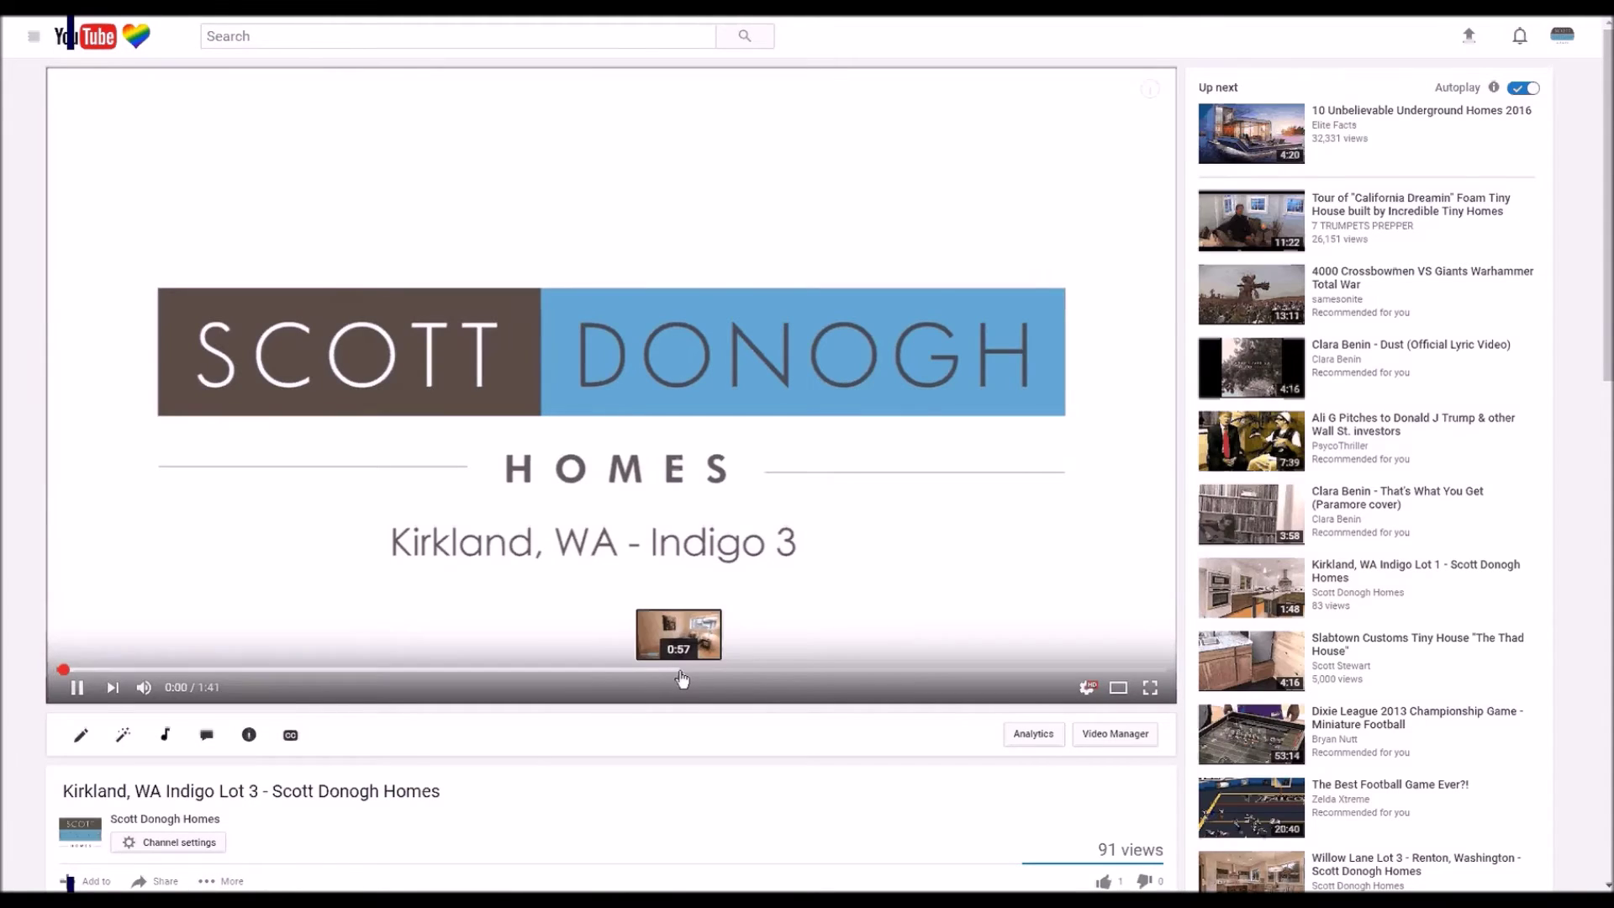
click(682, 677)
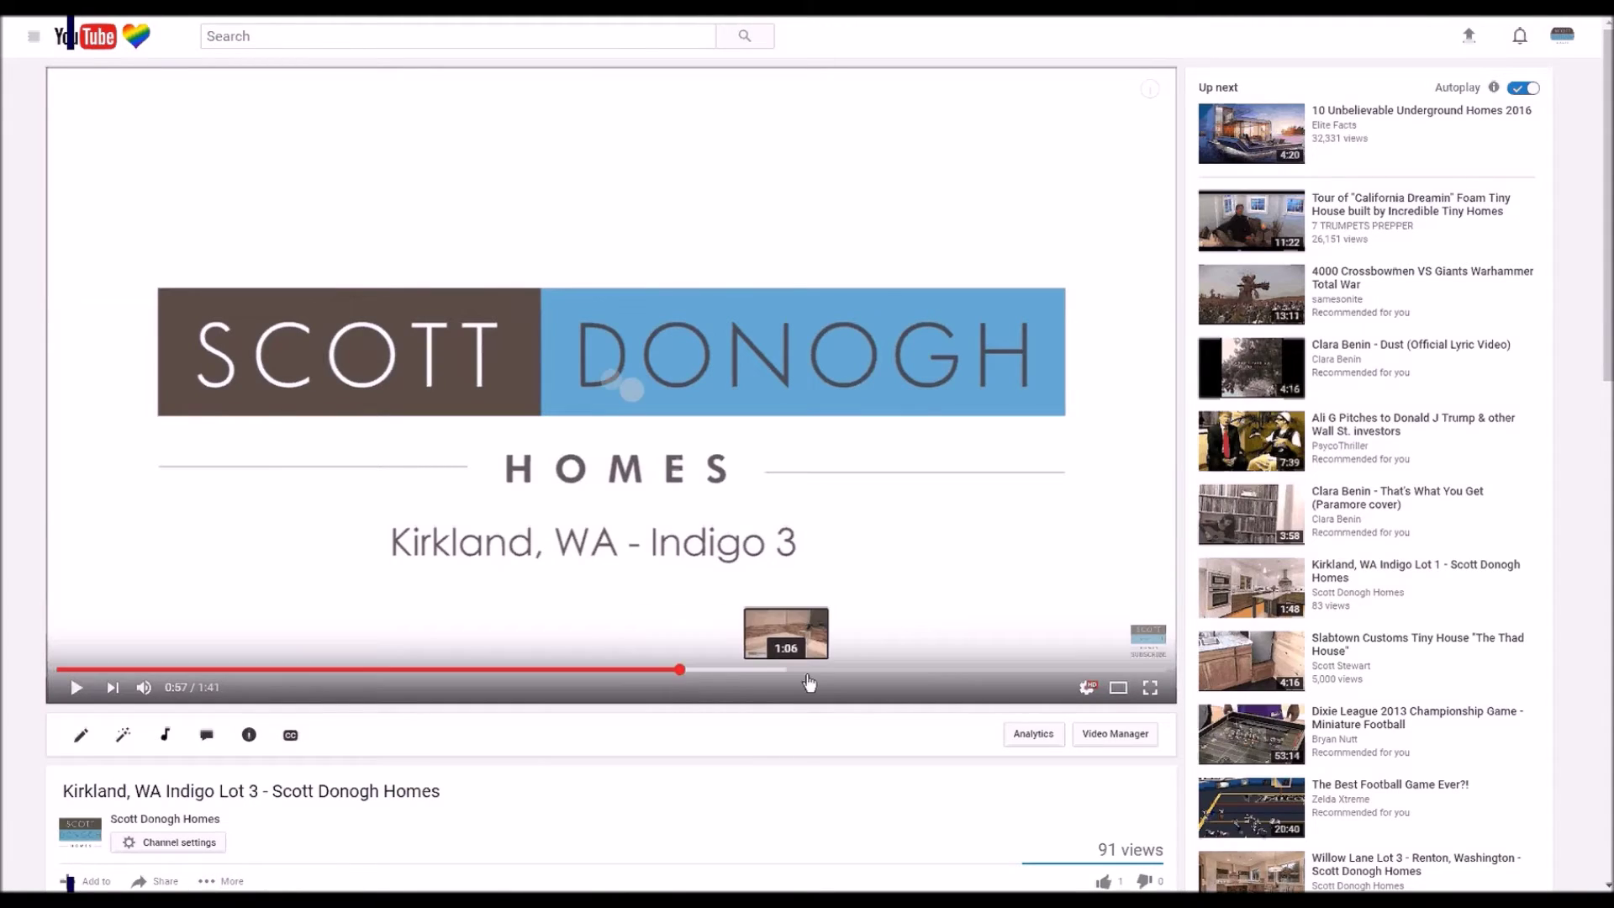
click(855, 673)
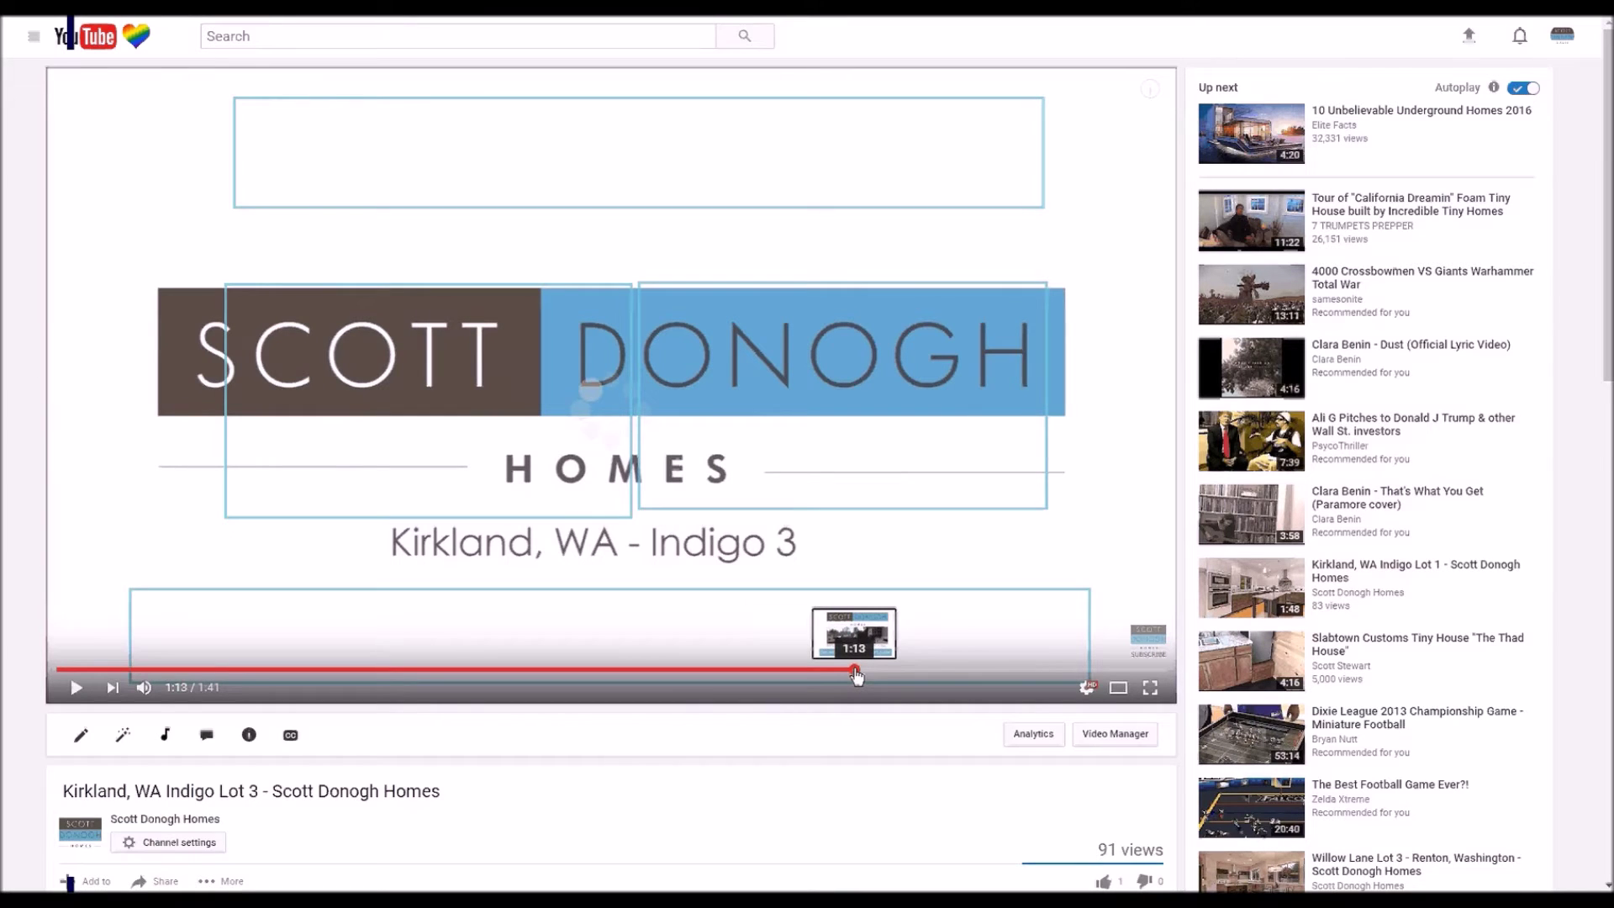